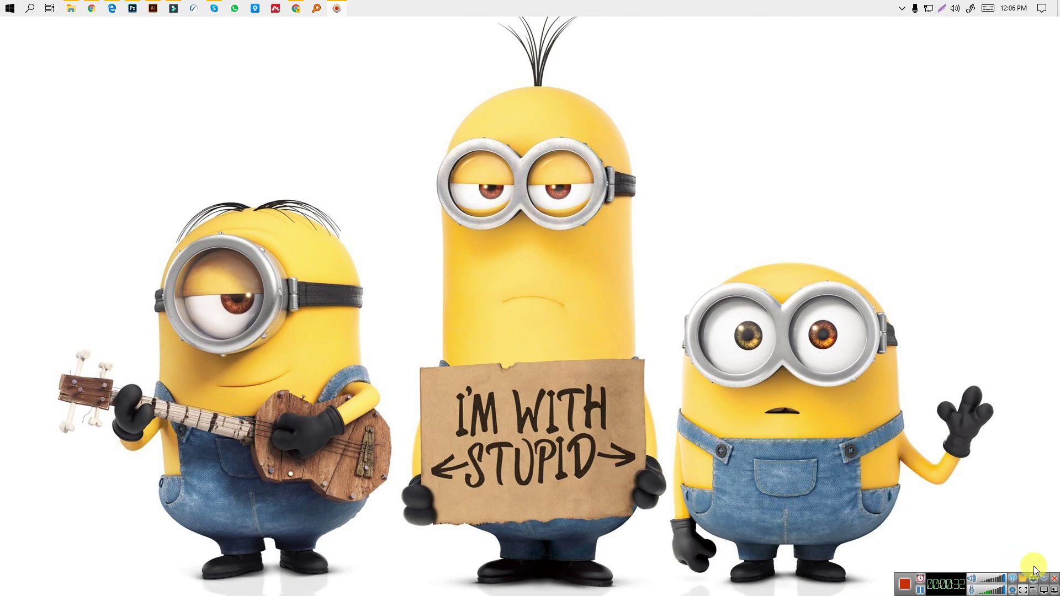
Hide the screen recorder's floating controls and check the hidden system tray icons
left_click(1054, 579)
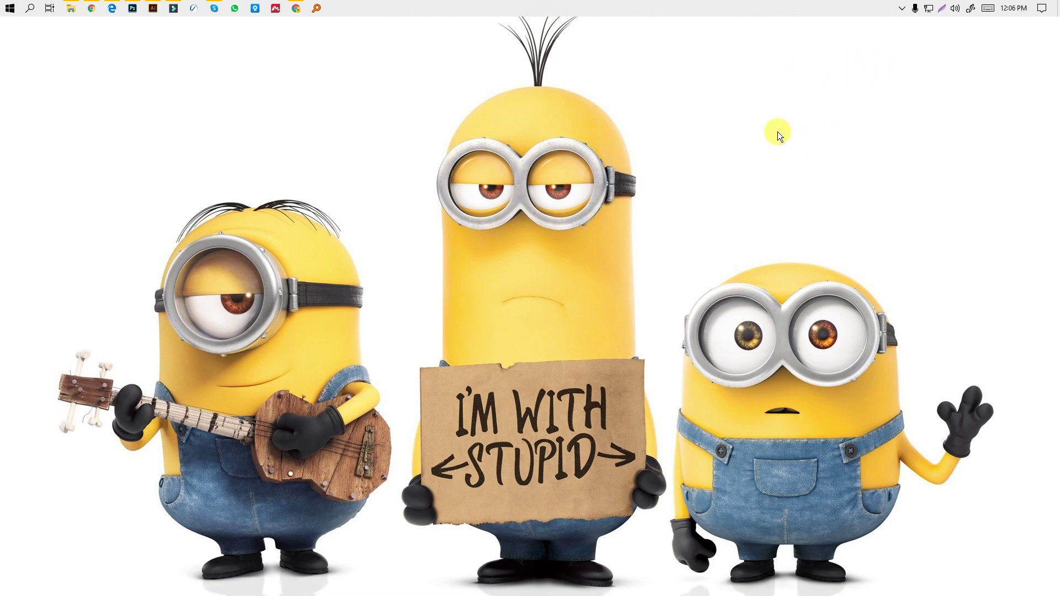
left_click(903, 9)
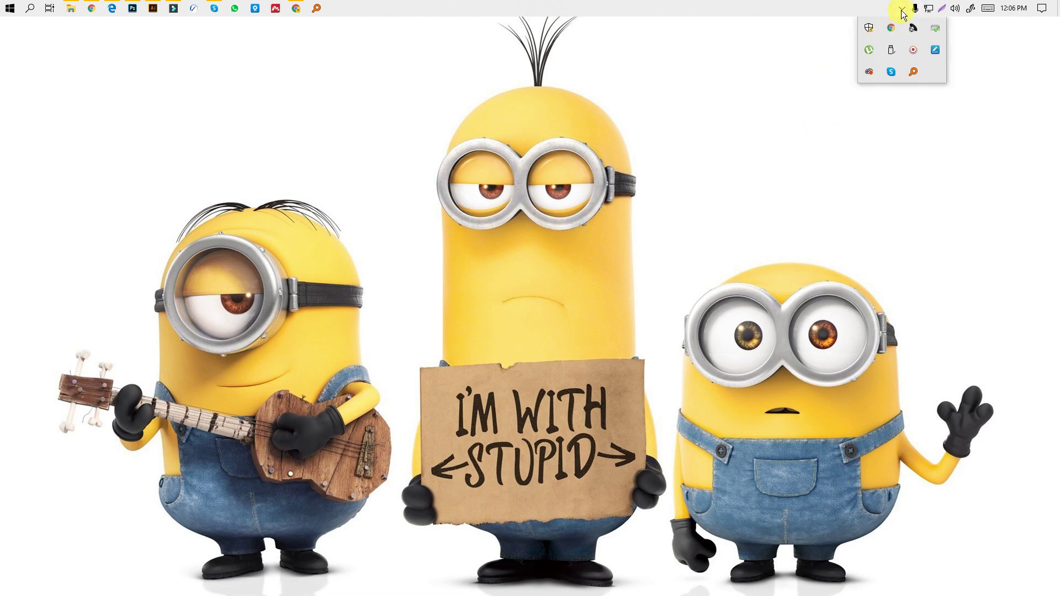
left_click(902, 10)
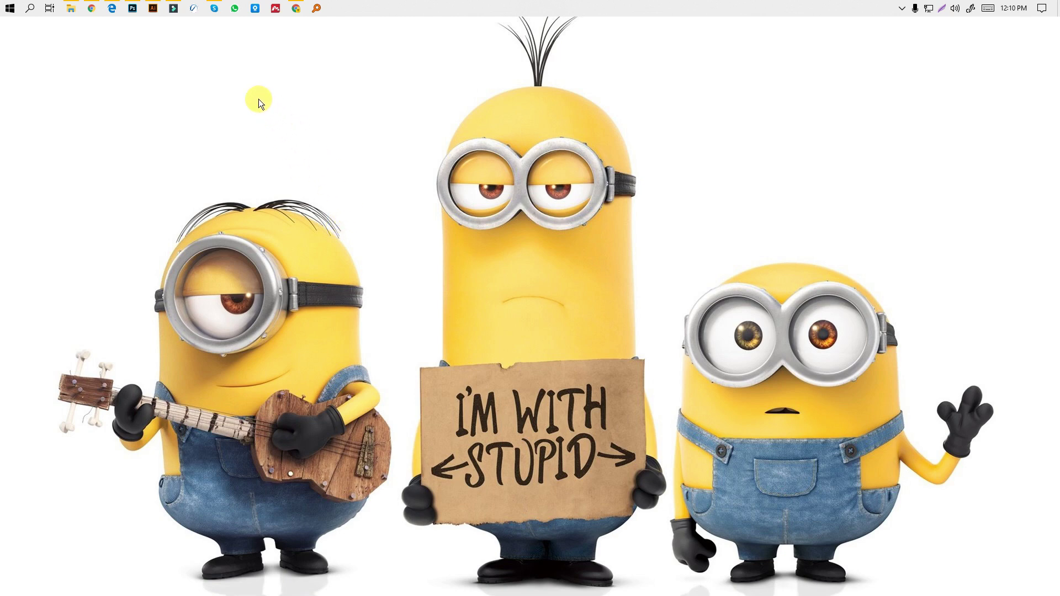
Refresh the desktop several times from its shortcut menu
right_click(259, 132)
left_click(214, 166)
right_click(216, 157)
left_click(203, 185)
right_click(208, 175)
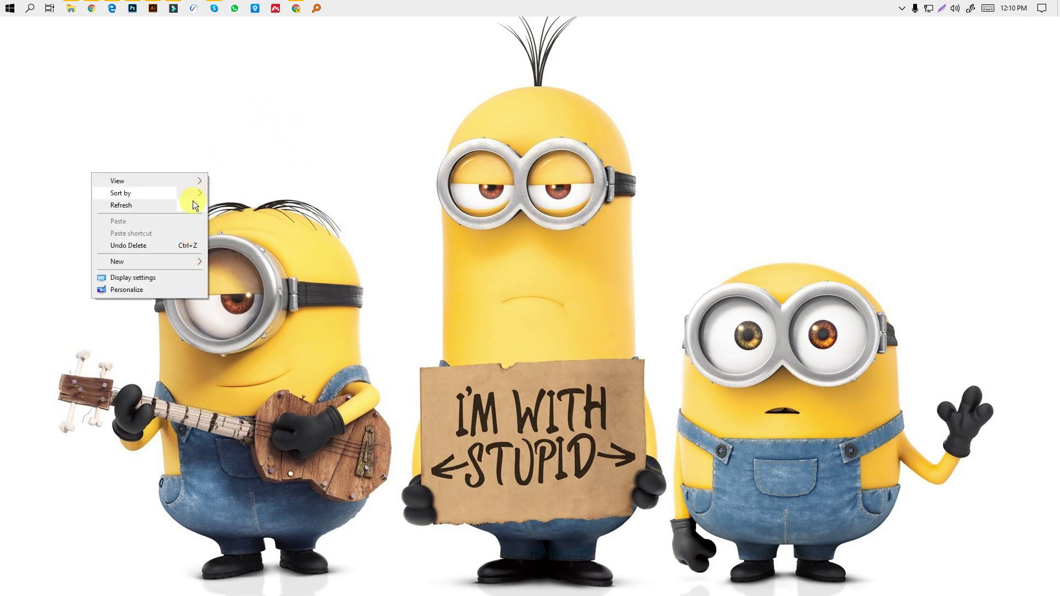
left_click(184, 206)
right_click(190, 194)
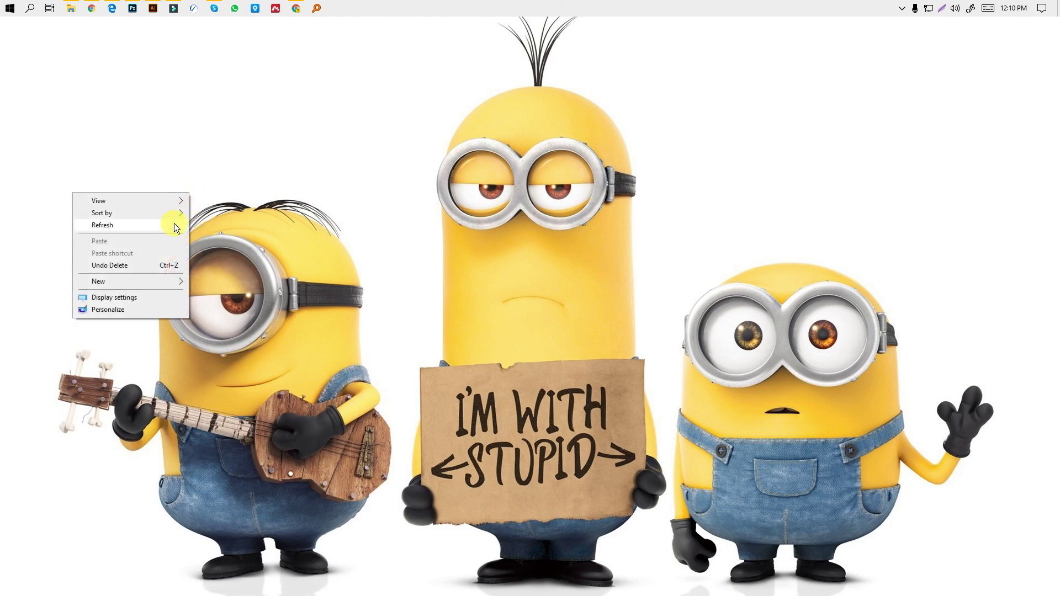
left_click(170, 225)
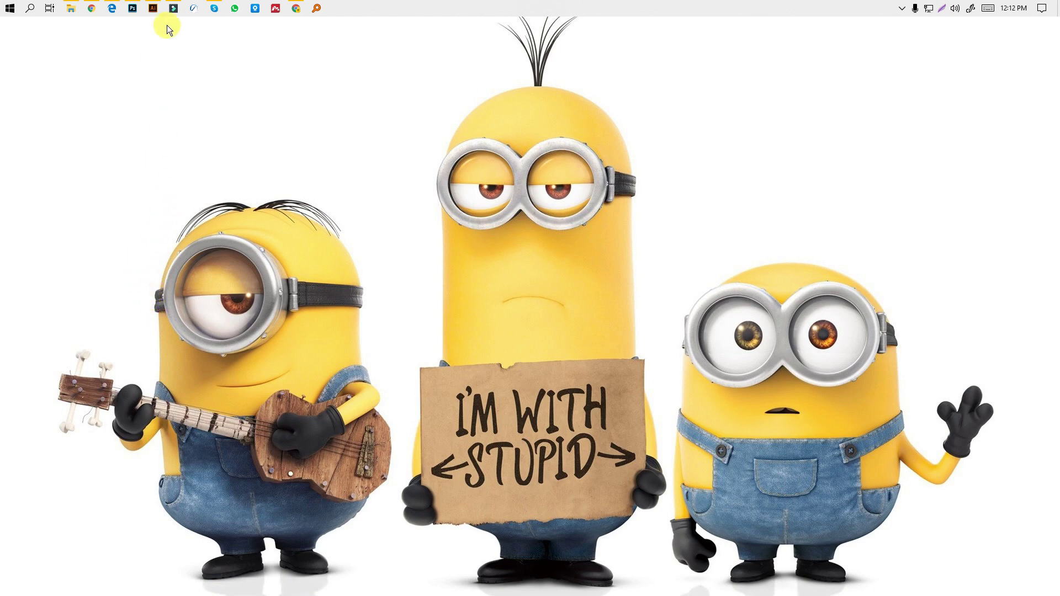
Back in Illustrator, create a new 1366x768 web-preset document
left_click(154, 10)
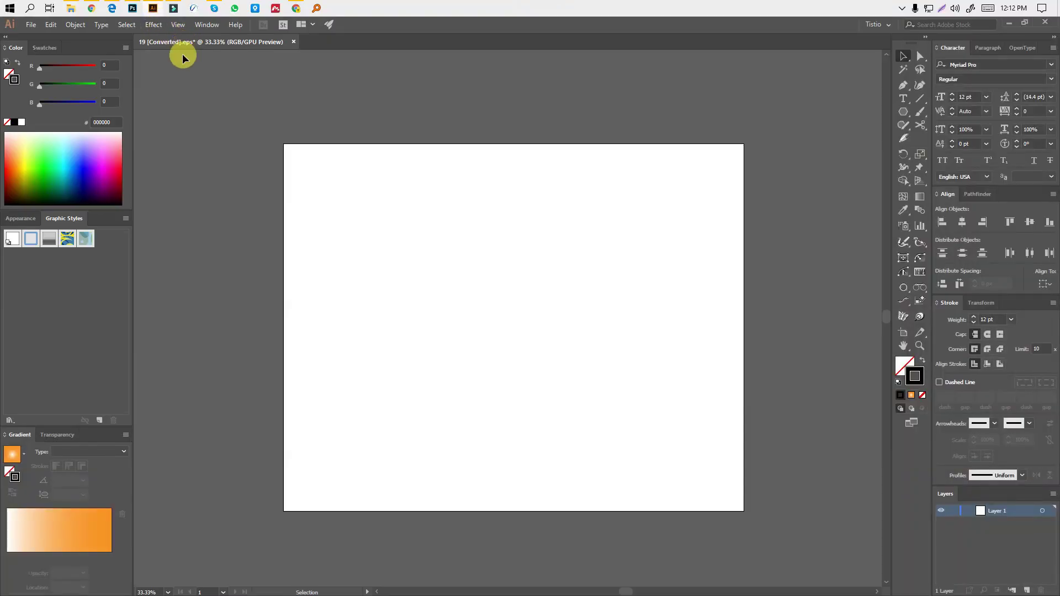
left_click(25, 23)
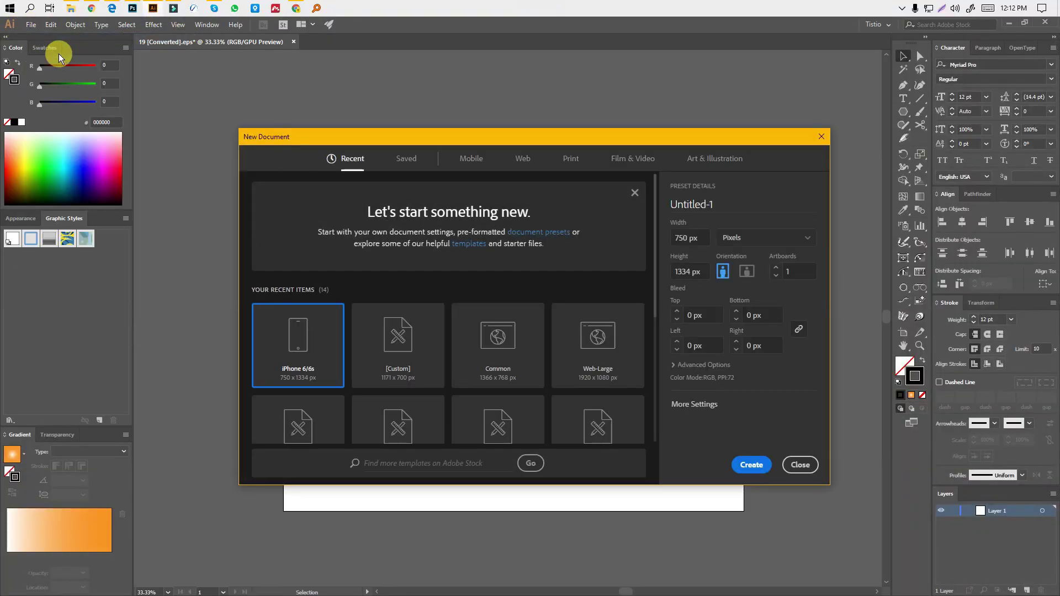
left_click(525, 158)
key("Return")
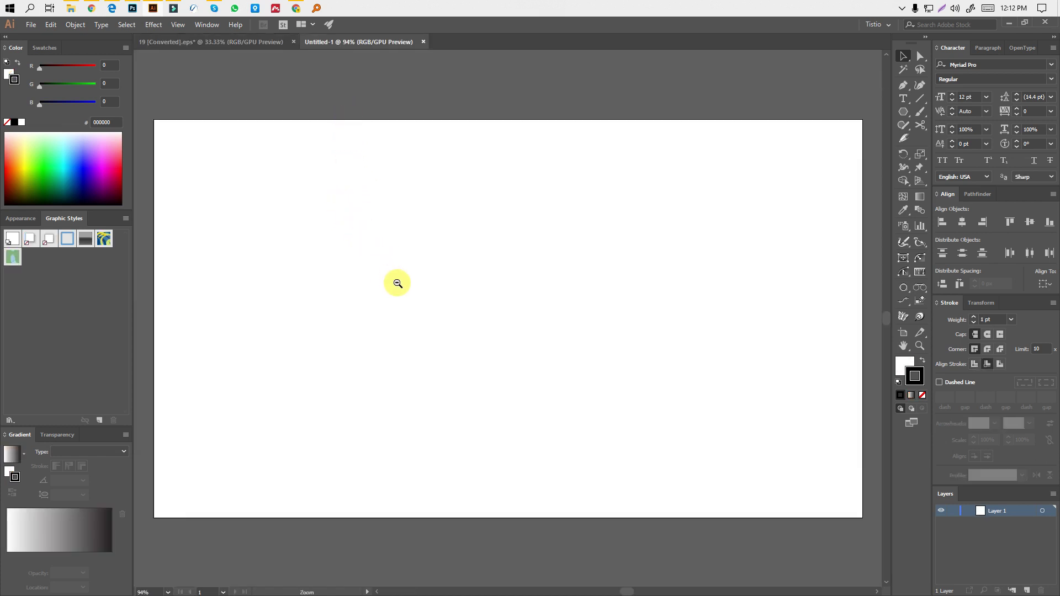
Resize the artboard to 1366x924 px and view it at 66.67% zoom
key("ctrl+minus")
key("ctrl+minus")
left_click(904, 335)
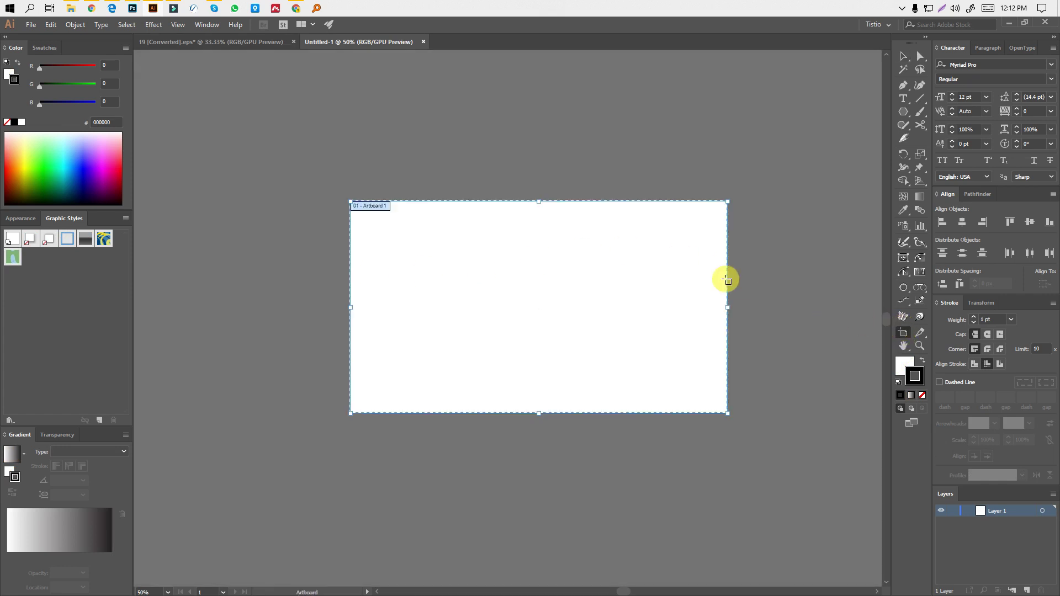
left_click_drag(538, 201, 535, 172)
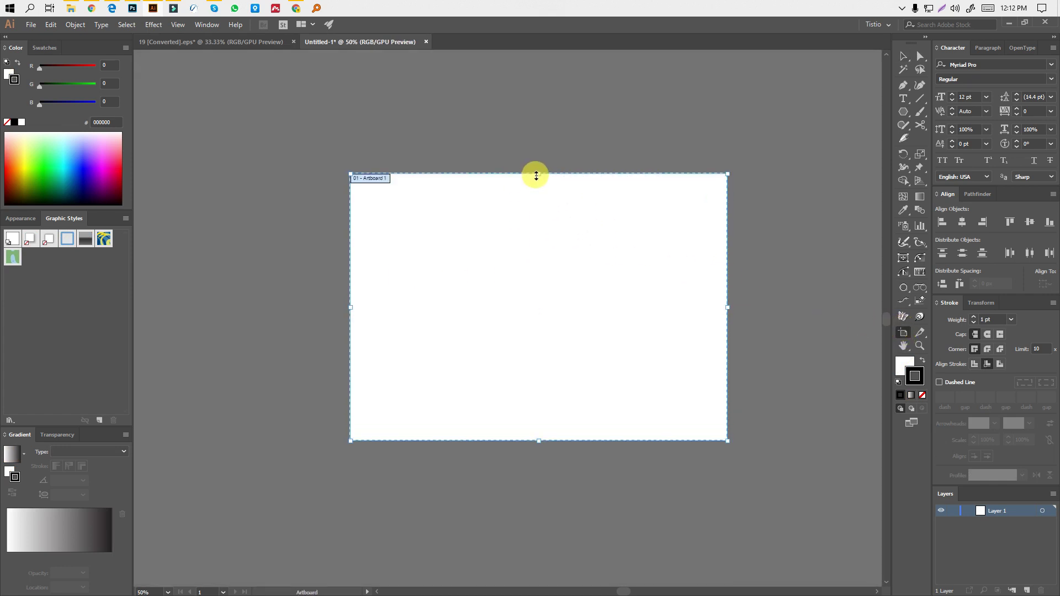
key("Escape")
left_click(525, 285)
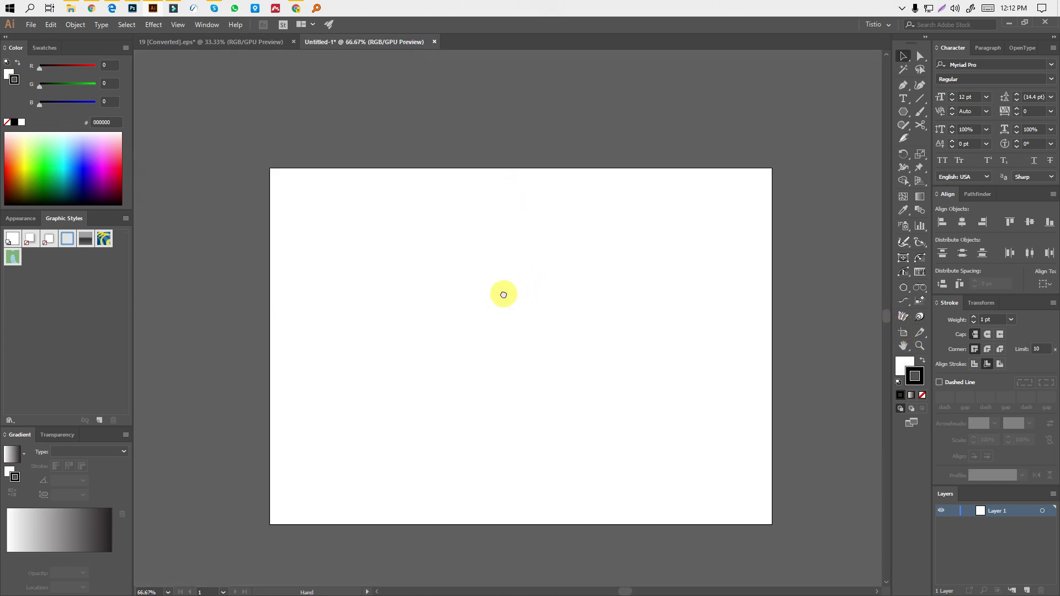
key("ctrl+r")
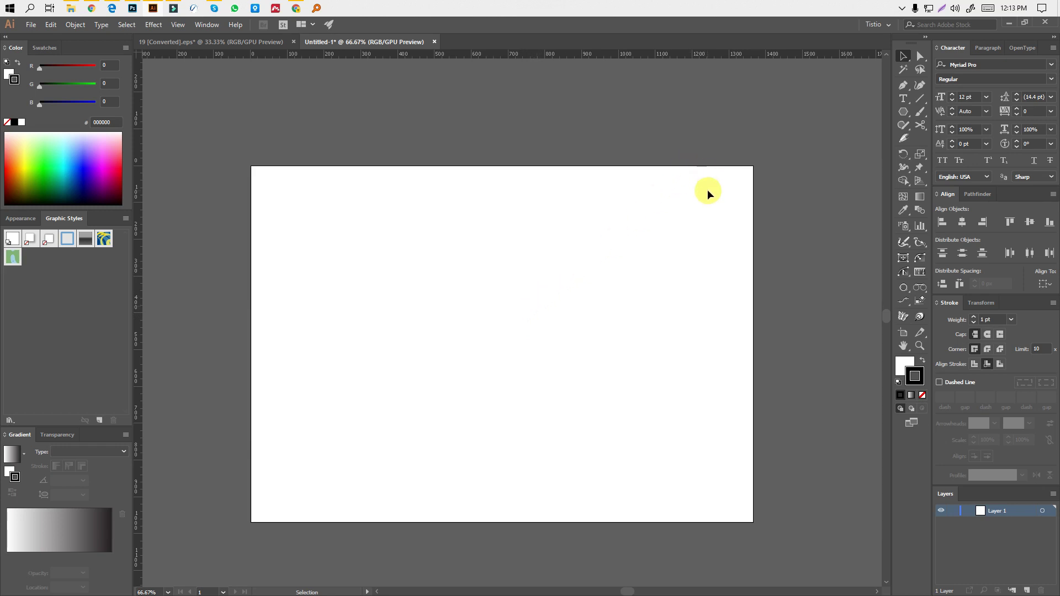
Draw a first curved path with the Pen tool on the left of the artboard
key("p")
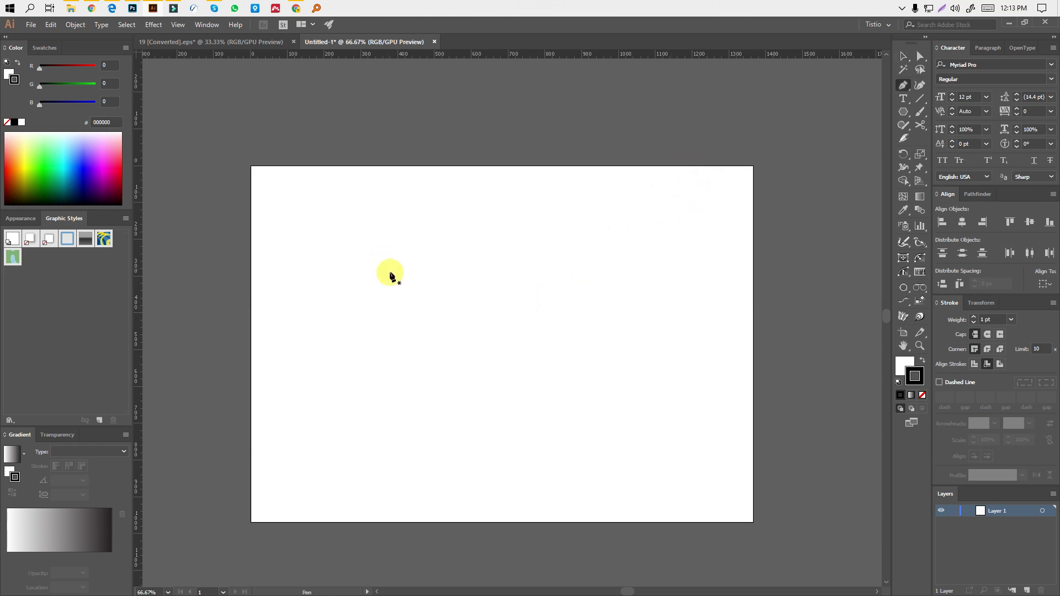
left_click(476, 358)
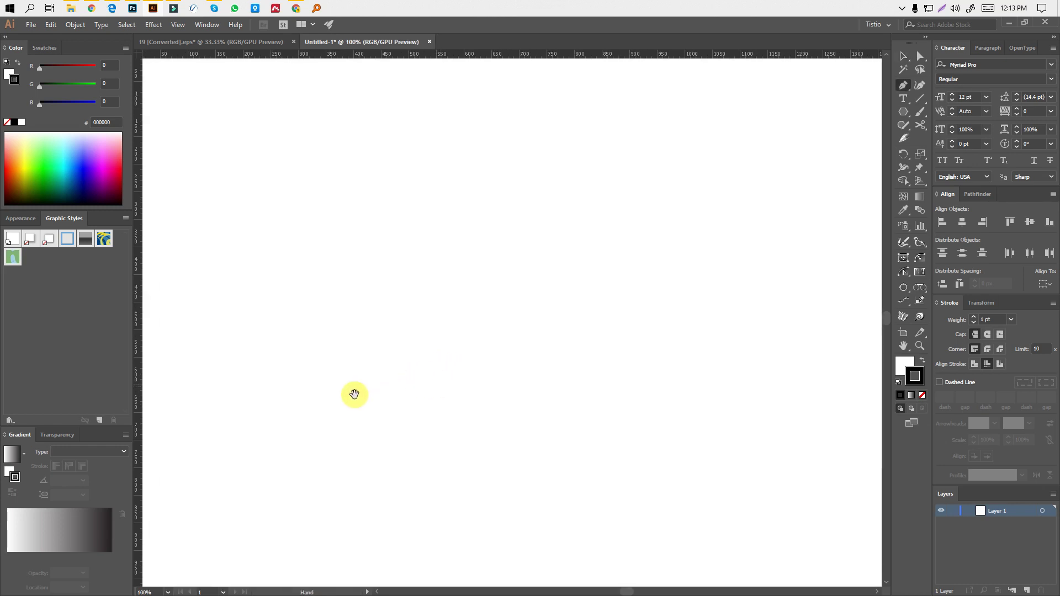
left_click_drag(351, 407, 354, 352)
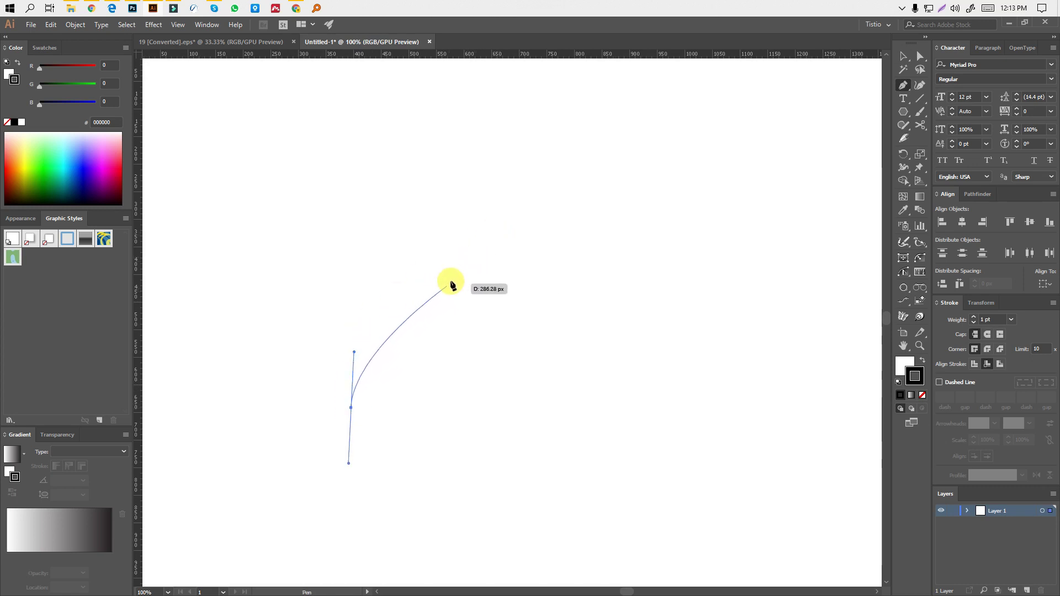
left_click_drag(466, 262, 571, 249)
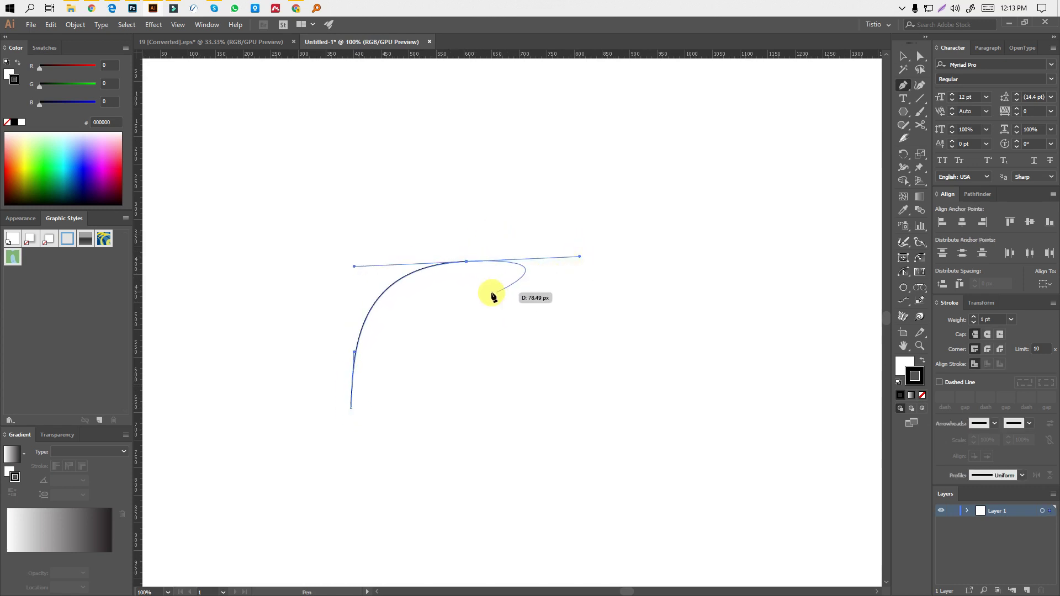
left_click(489, 242, "ctrl")
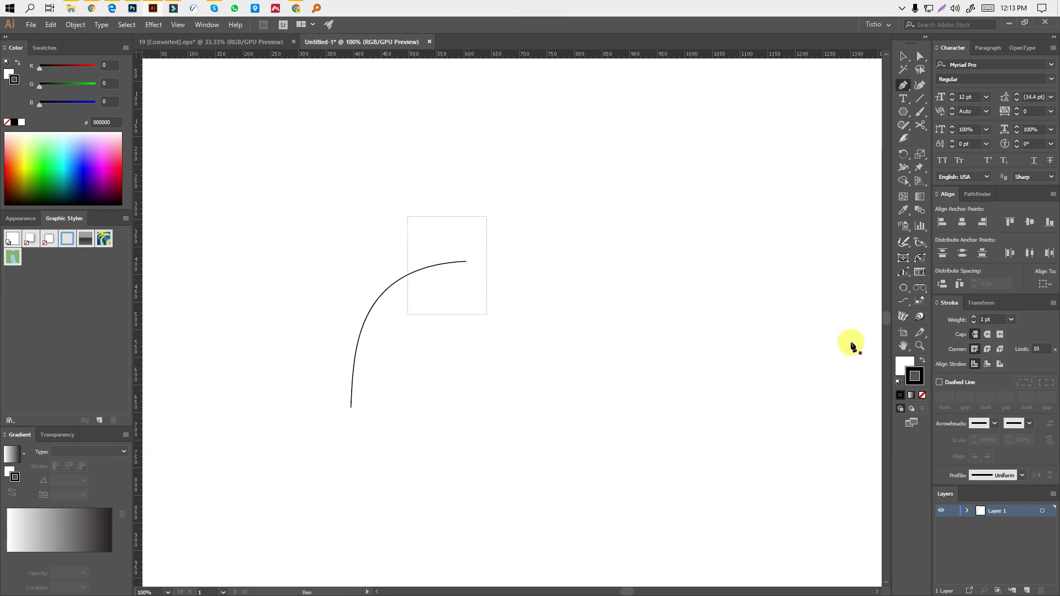
Give the curve no fill and a black 8 pt stroke
left_click(408, 282, "ctrl")
left_click(911, 360)
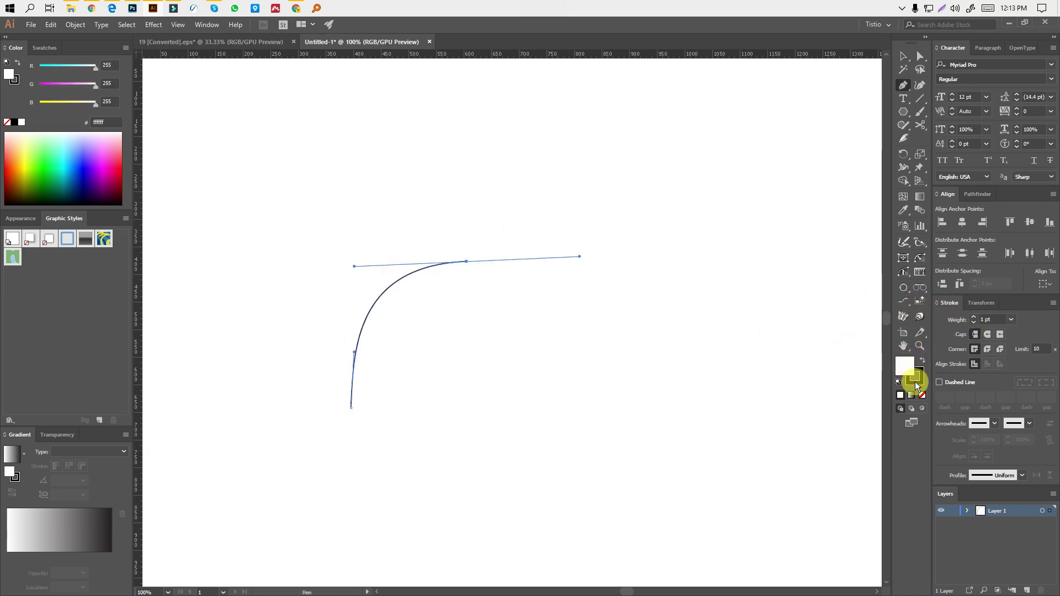
left_click(922, 395)
left_click(919, 377)
left_click(973, 317)
left_click(973, 317)
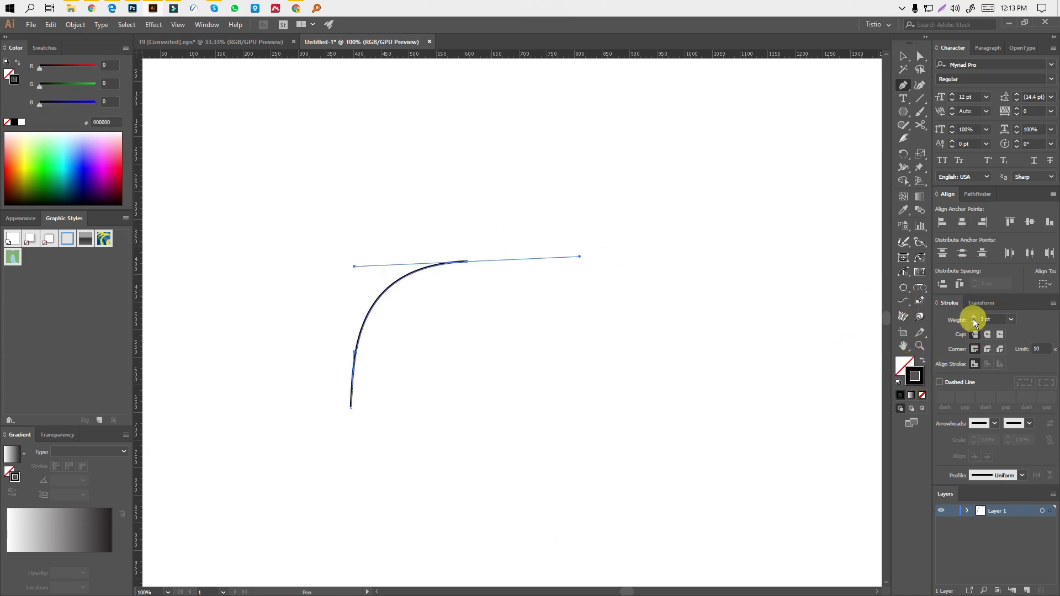
left_click(973, 317)
left_click(973, 317)
left_click(467, 386, "ctrl")
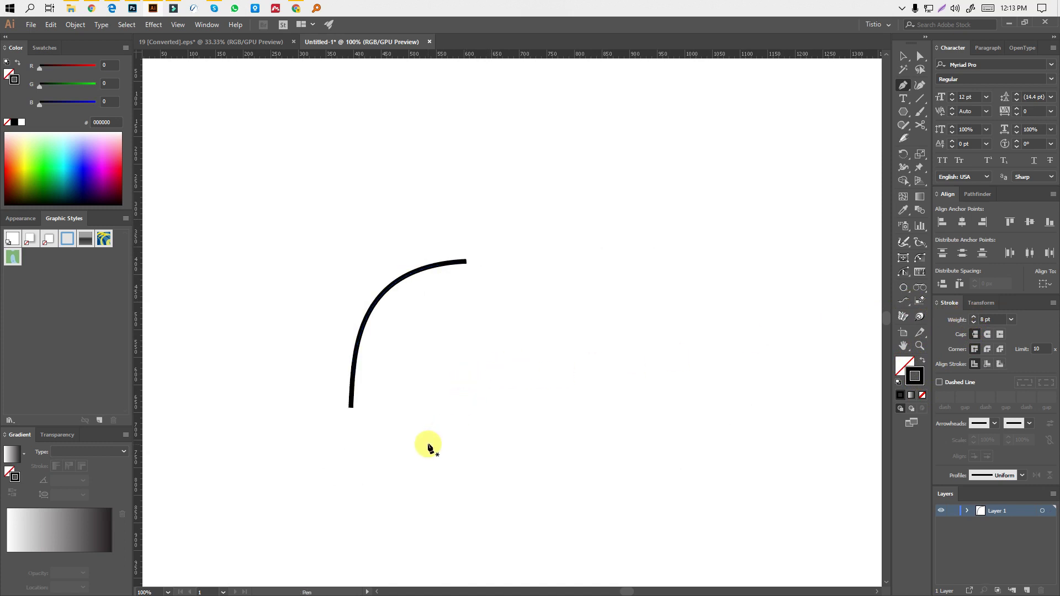
Draw a second curve to the right of the first, bending up rightward
left_click_drag(429, 438, 445, 398)
left_click_drag(579, 274, 742, 256)
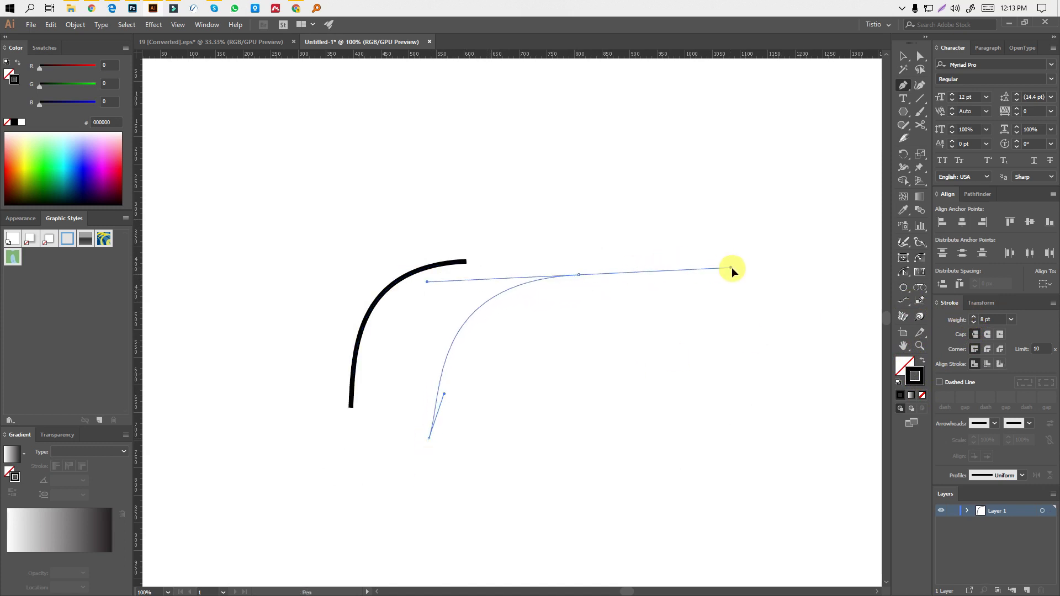
key("ctrl")
left_click(553, 360, "ctrl")
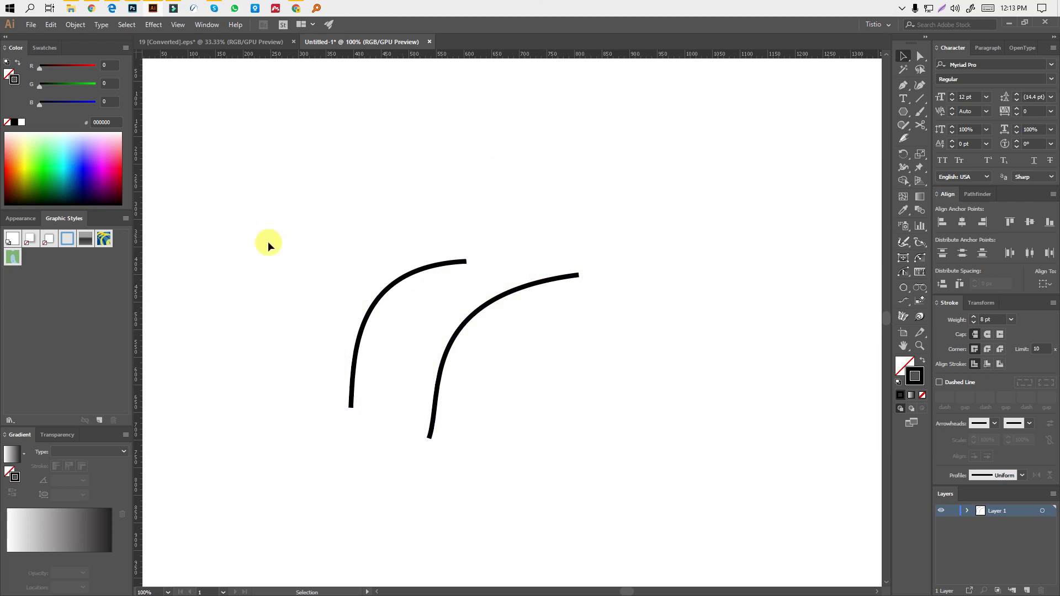
Run the Arc Correction script on both curves, then select the left arc
left_click_drag(329, 268, 482, 491)
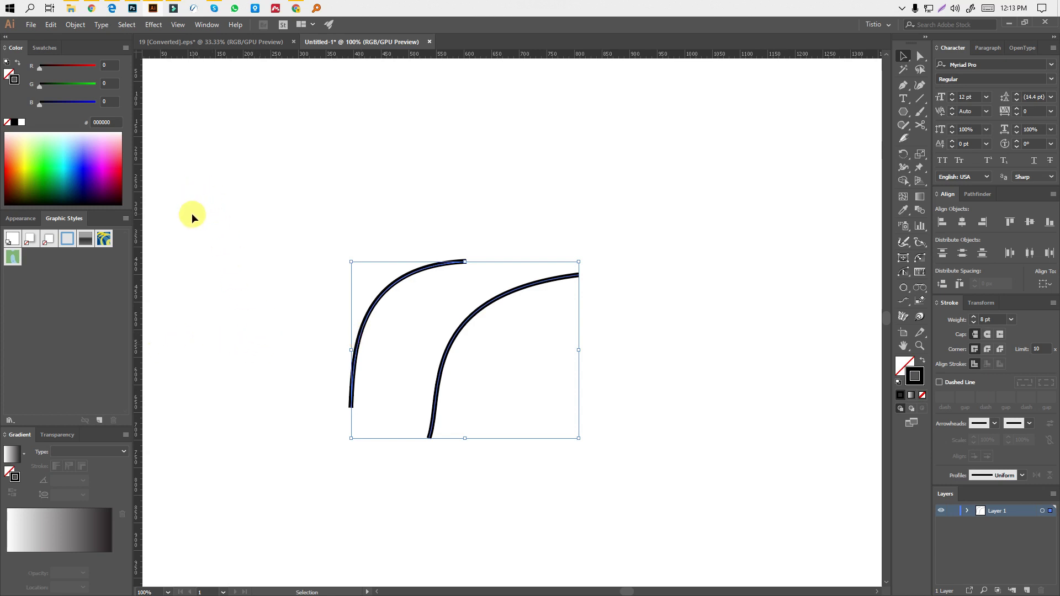
left_click_drag(302, 251, 446, 330)
left_click(32, 26)
mouse_move(102, 260)
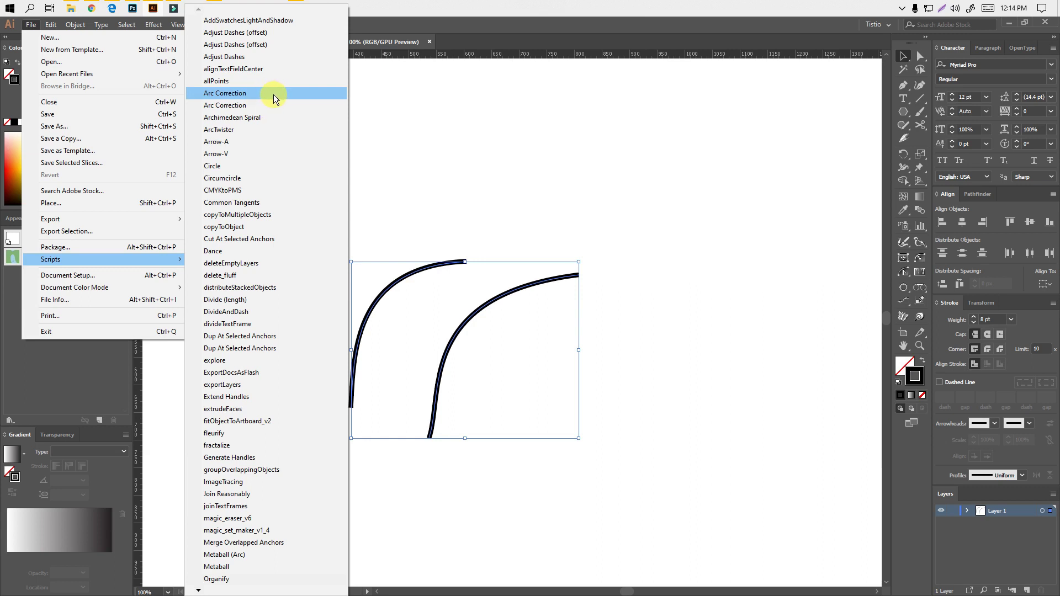
left_click(274, 94)
left_click(263, 171)
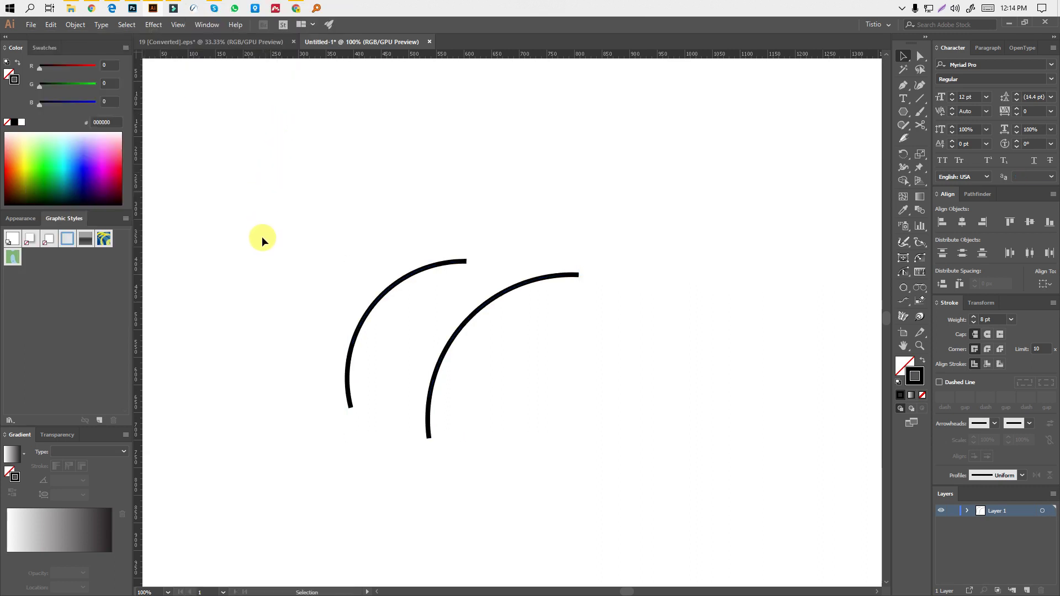
mouse_move(277, 267)
left_mouse_down()
mouse_move(391, 362)
mouse_move(495, 283)
left_mouse_up()
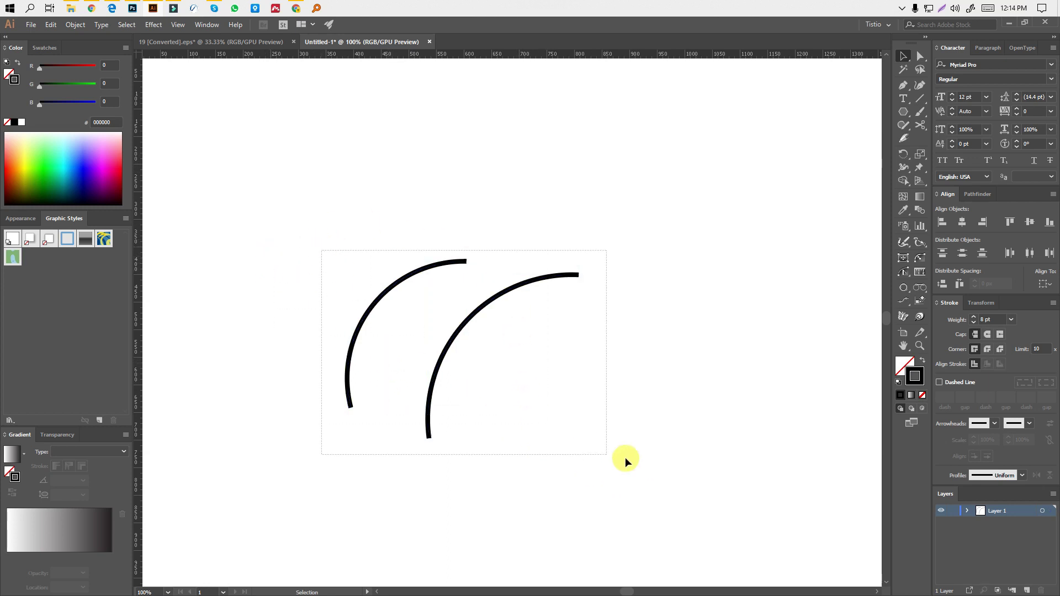
Delete both arcs and draw a new curve from the lower left upward
left_click_drag(322, 243, 618, 428)
key("Delete")
key("p")
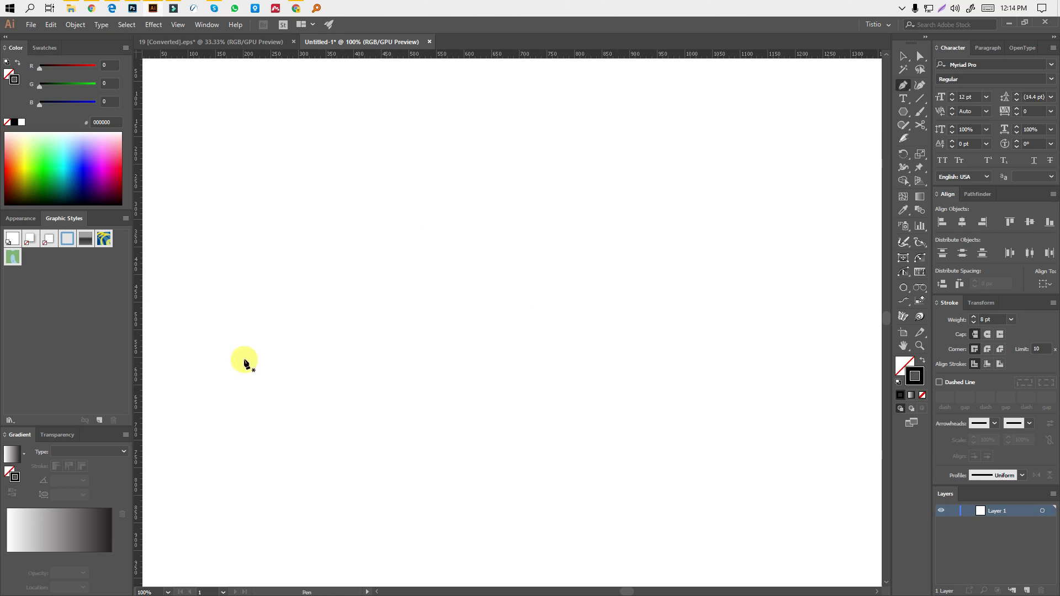
left_click_drag(346, 443, 292, 386)
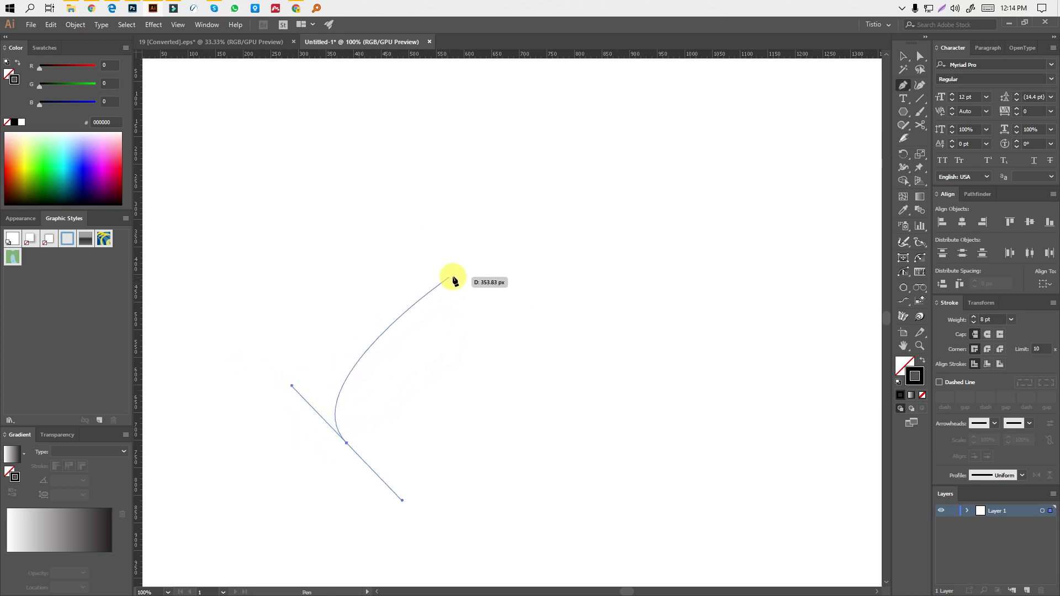
left_click_drag(452, 277, 555, 252)
key("Escape")
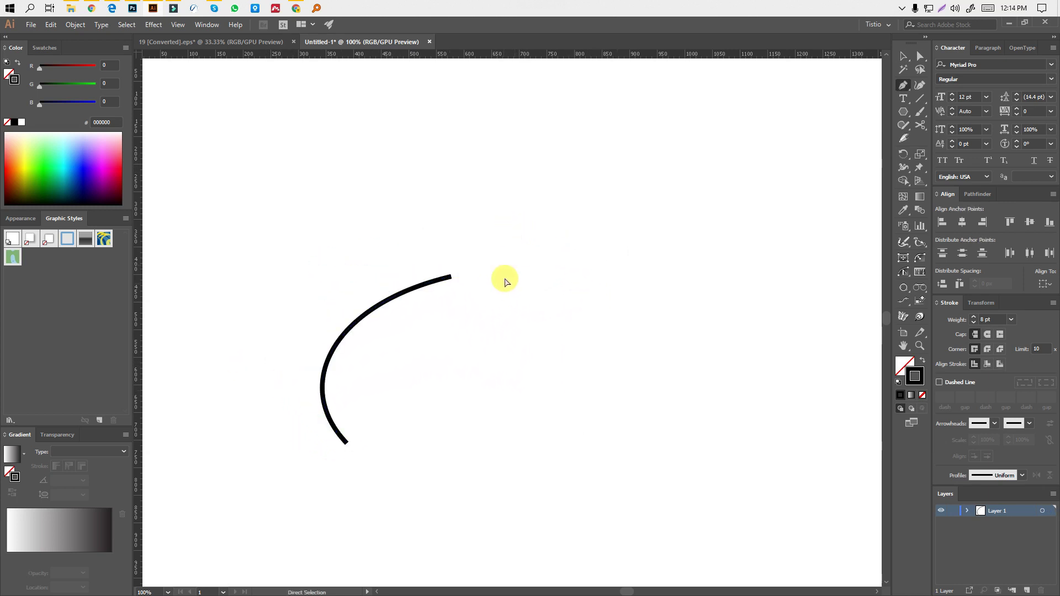
Draw a second new curve to the right, bending up toward the upper right
left_click_drag(481, 465, 476, 415)
left_click_drag(467, 360, 482, 362)
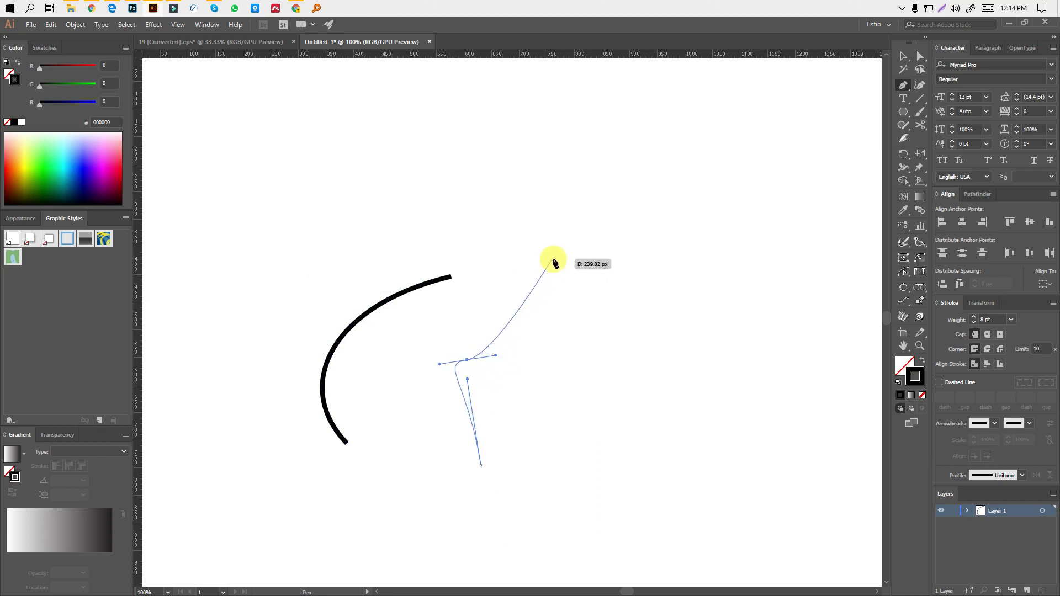
left_click_drag(552, 258, 618, 279)
key("v")
Apply Arc Correction to both new curves and select the resulting arcs
left_click_drag(628, 223, 241, 513)
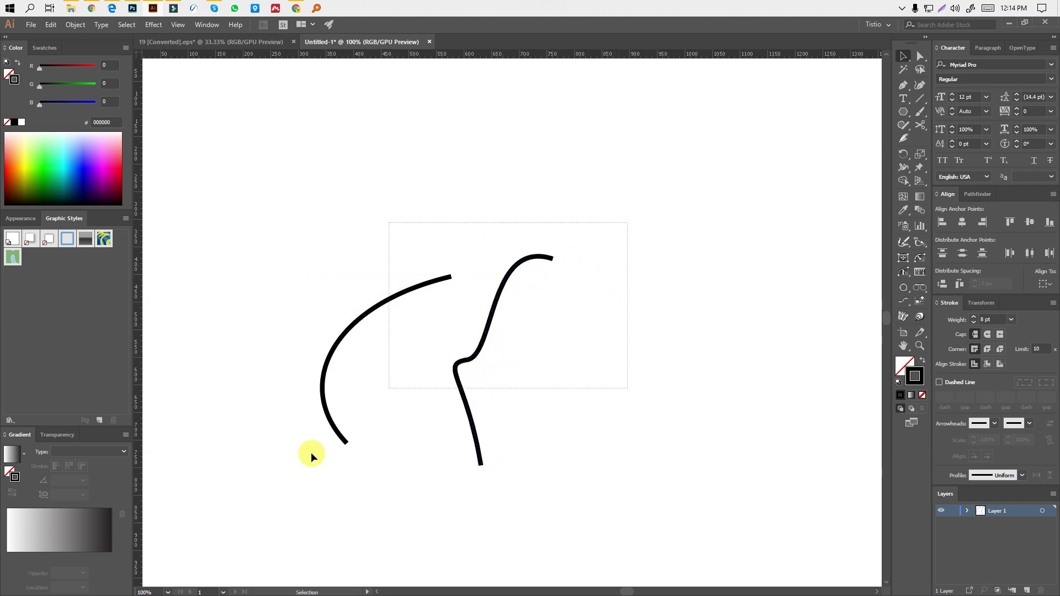
left_click(31, 24)
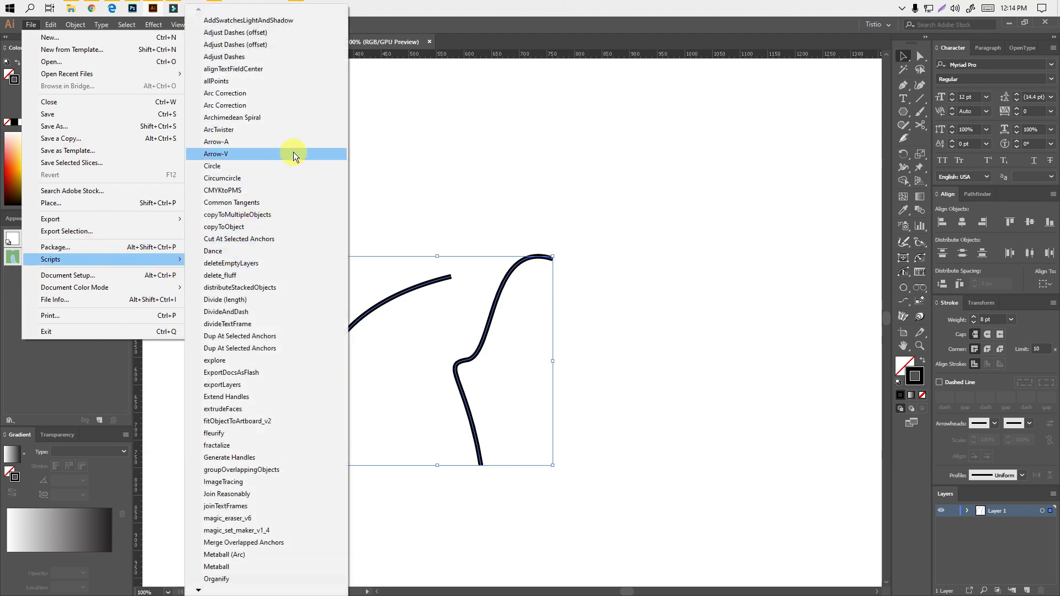
left_click(291, 93)
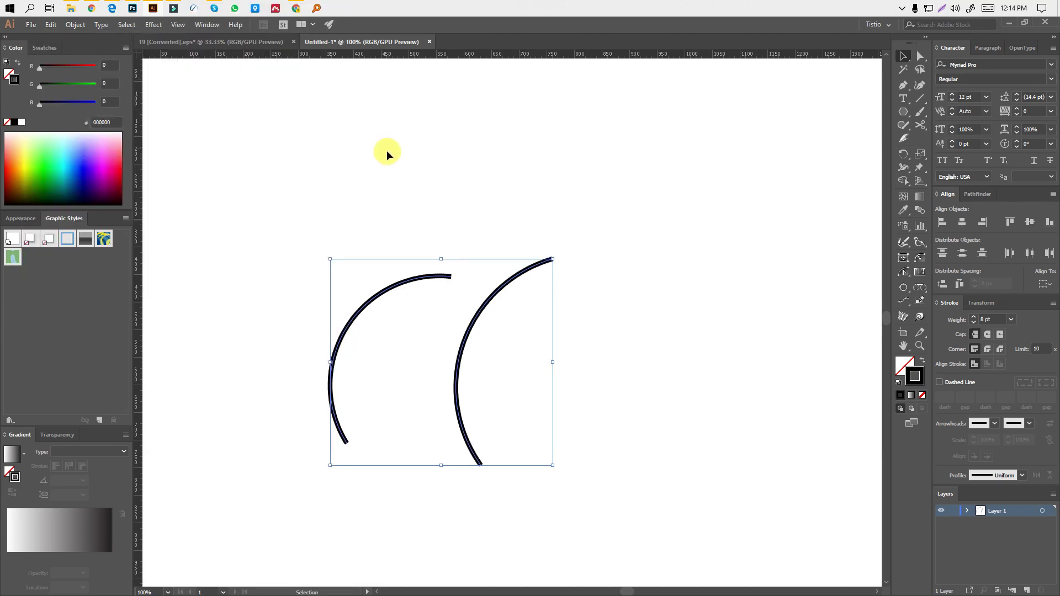
left_click(359, 164)
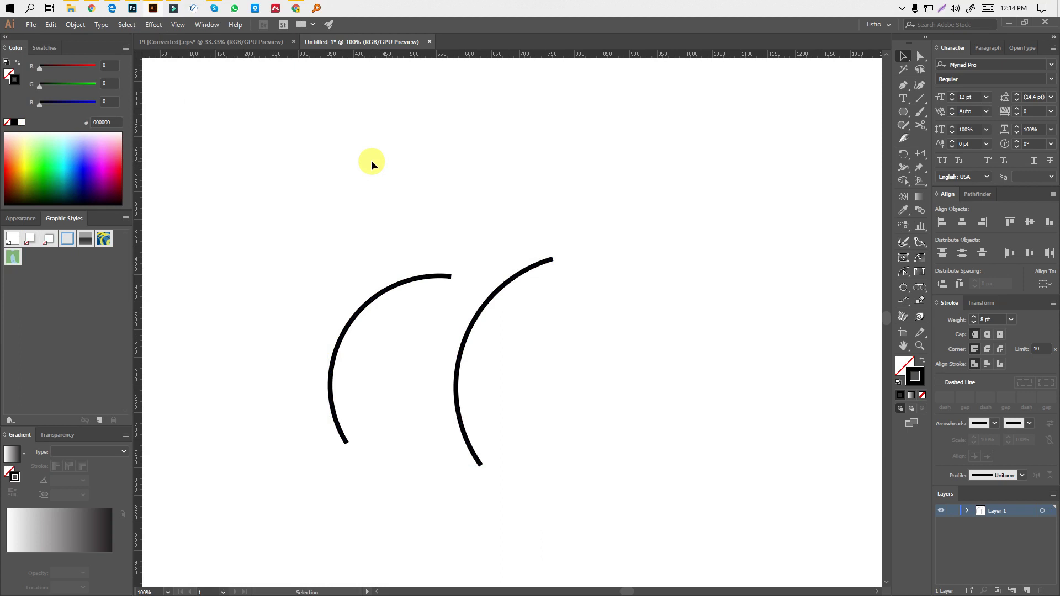
left_click_drag(373, 244, 422, 303)
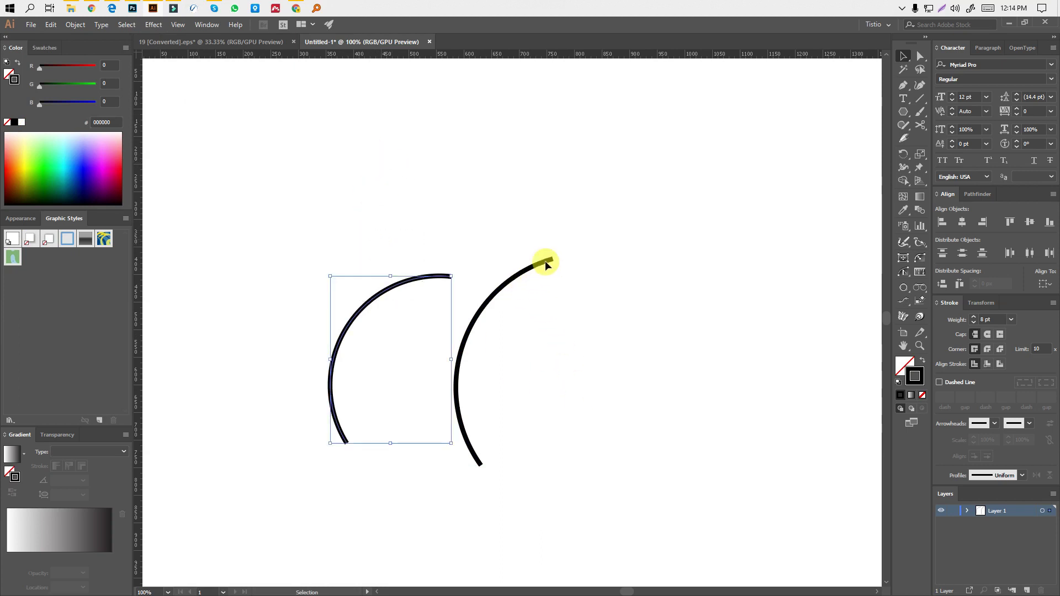
mouse_move(651, 159)
left_mouse_down()
mouse_move(221, 481)
mouse_move(213, 469)
left_mouse_up()
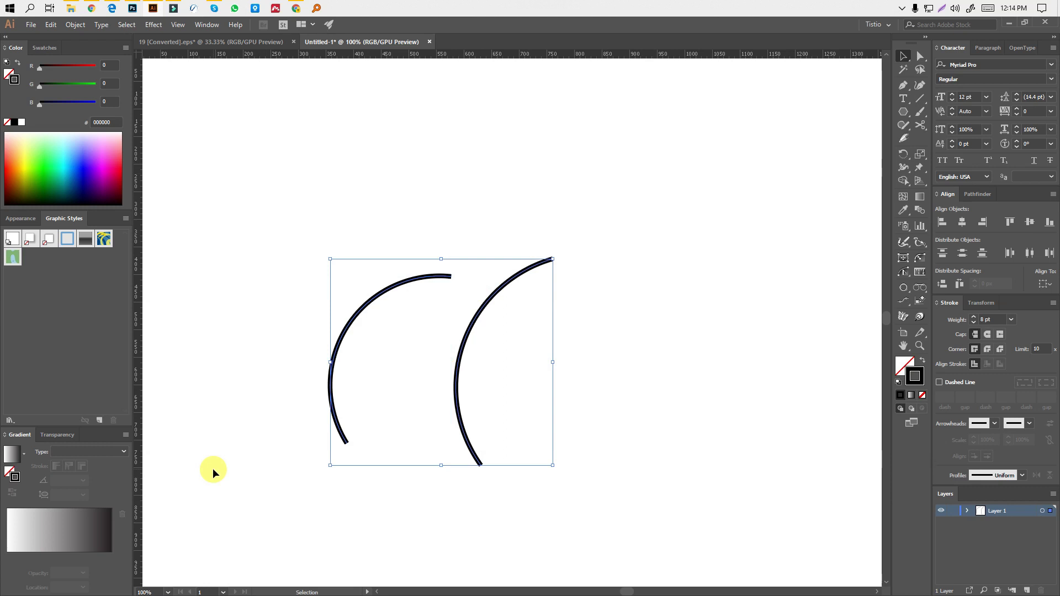
Delete the arcs and draw a pentagon plus an upright hexagon with the Polygon tool
key("Delete")
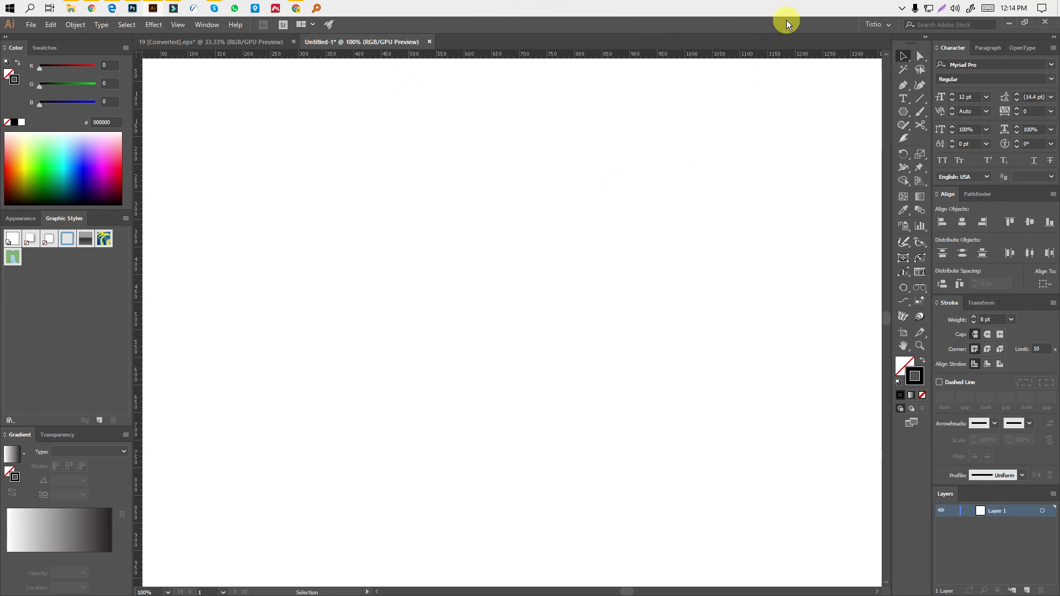
left_click(901, 117)
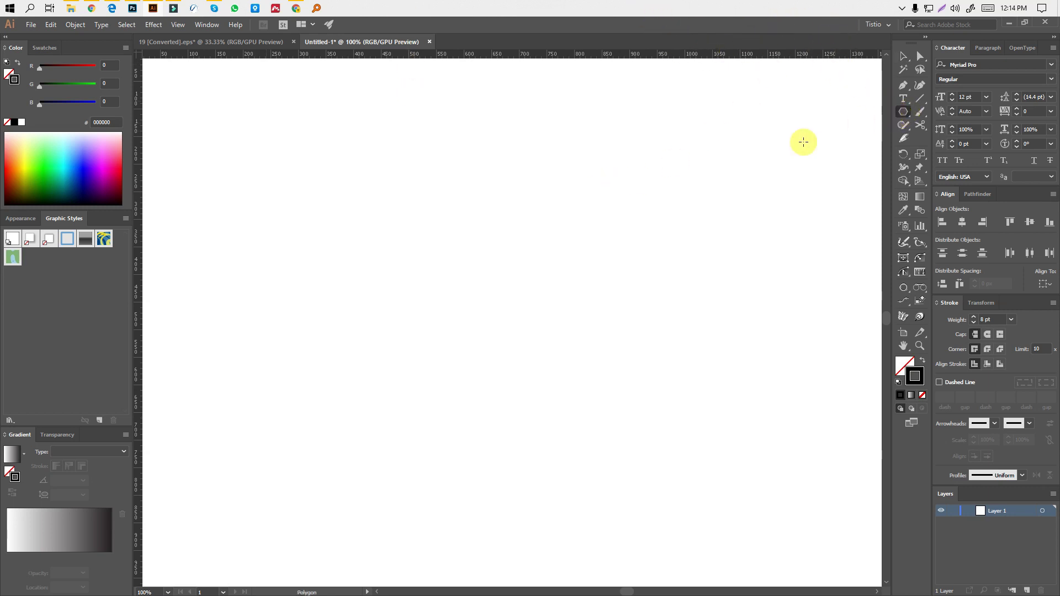
left_click_drag(391, 289, 436, 349)
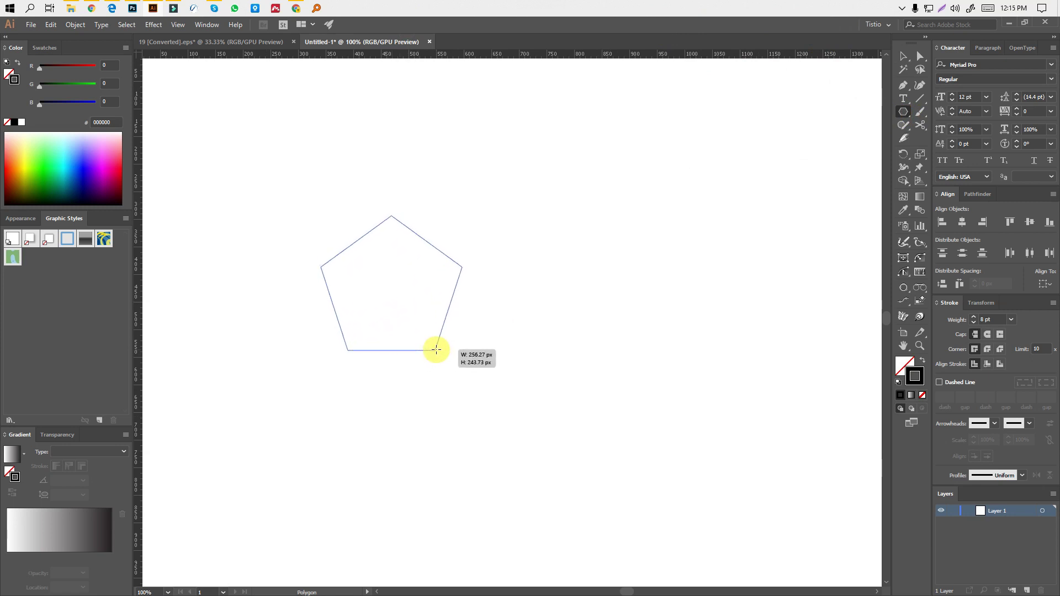
mouse_move(549, 249)
left_mouse_down()
mouse_move(585, 354)
mouse_move(583, 319)
left_mouse_up()
key("Up")
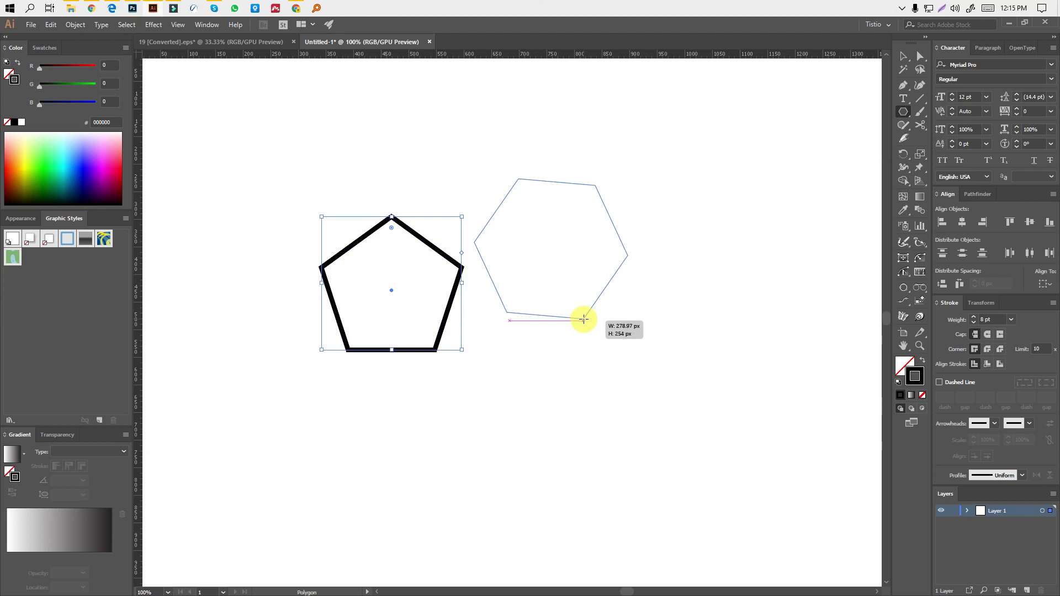
left_click_drag(584, 319, 580, 308)
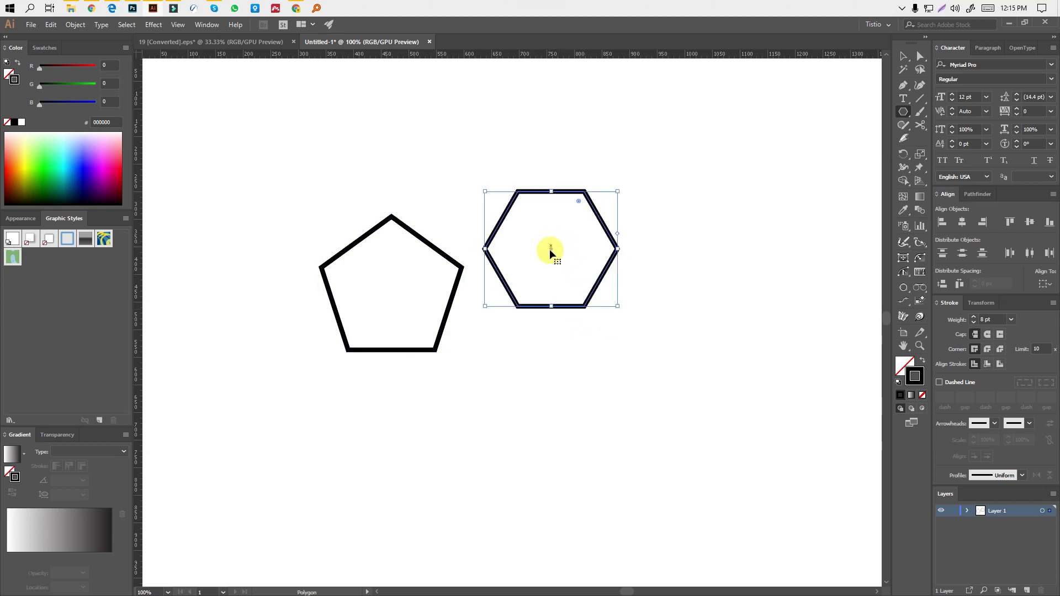
Stretch the hexagon taller and position it beside the pentagon
left_click_drag(550, 251, 562, 291)
left_click_drag(562, 236, 564, 215)
key("v")
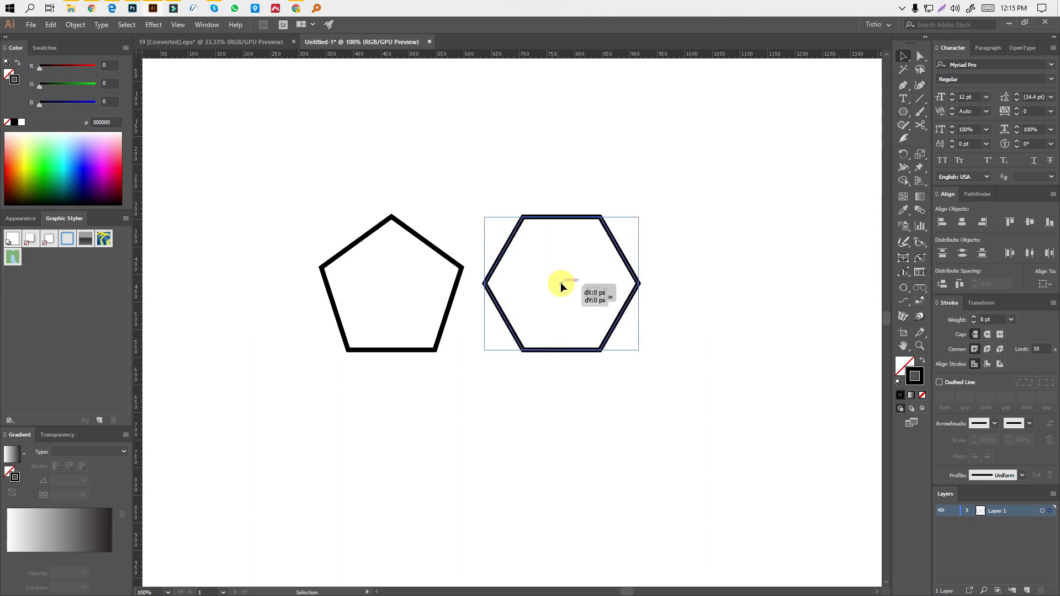
left_click_drag(561, 283, 593, 283)
left_click(440, 211)
left_click_drag(439, 211, 499, 227)
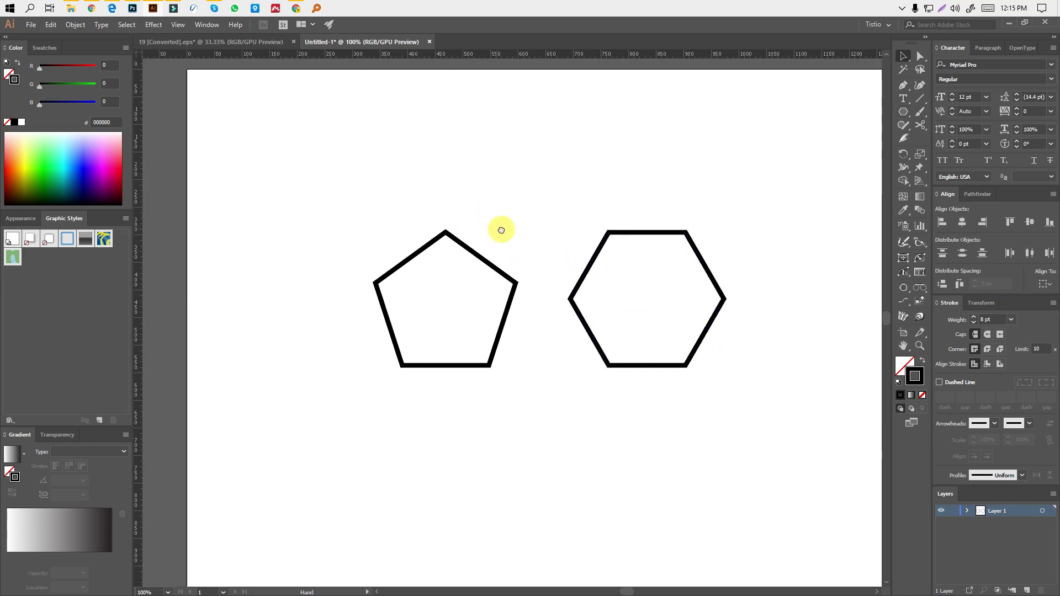
left_click(902, 117)
Draw a rectangle below the pentagon with the Rectangle tool
left_click(924, 113)
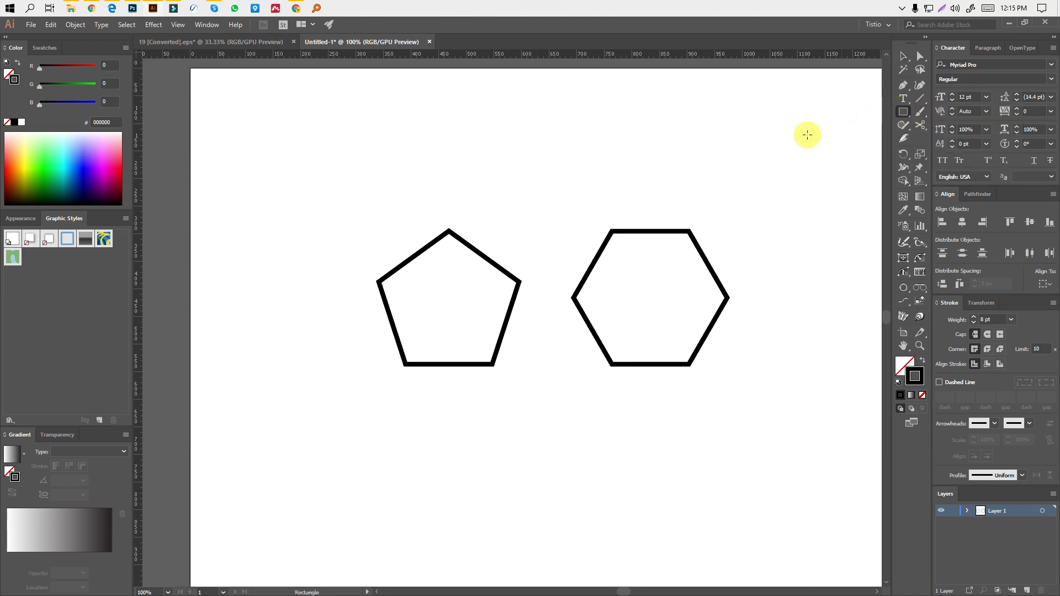
scroll(471, 265, "down", 3)
scroll(454, 241, "right", 3)
left_click_drag(331, 348, 424, 465)
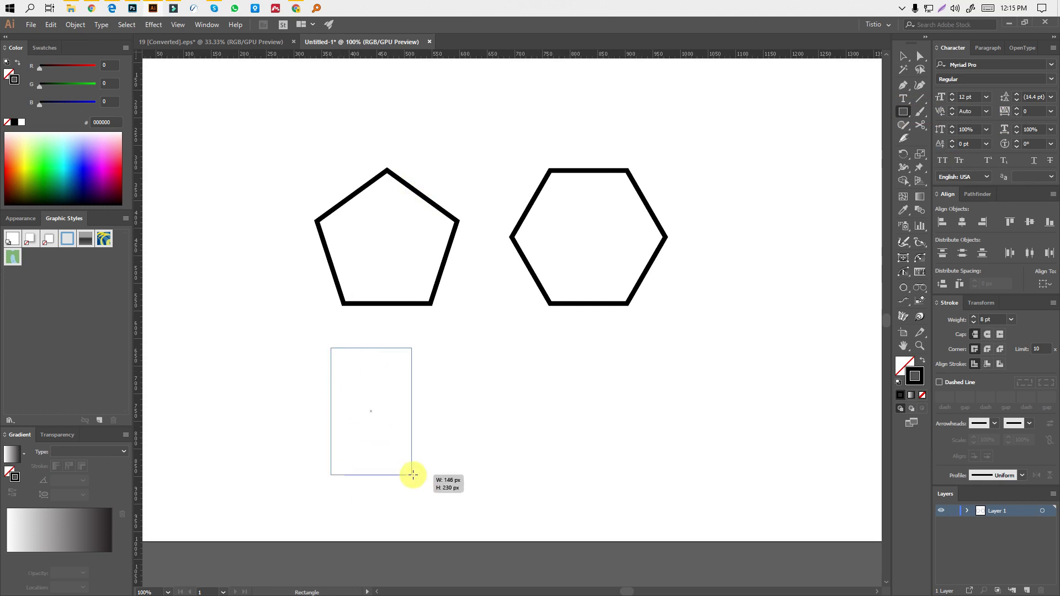
Centre the rectangle below the two polygons and select all three shapes
key("v")
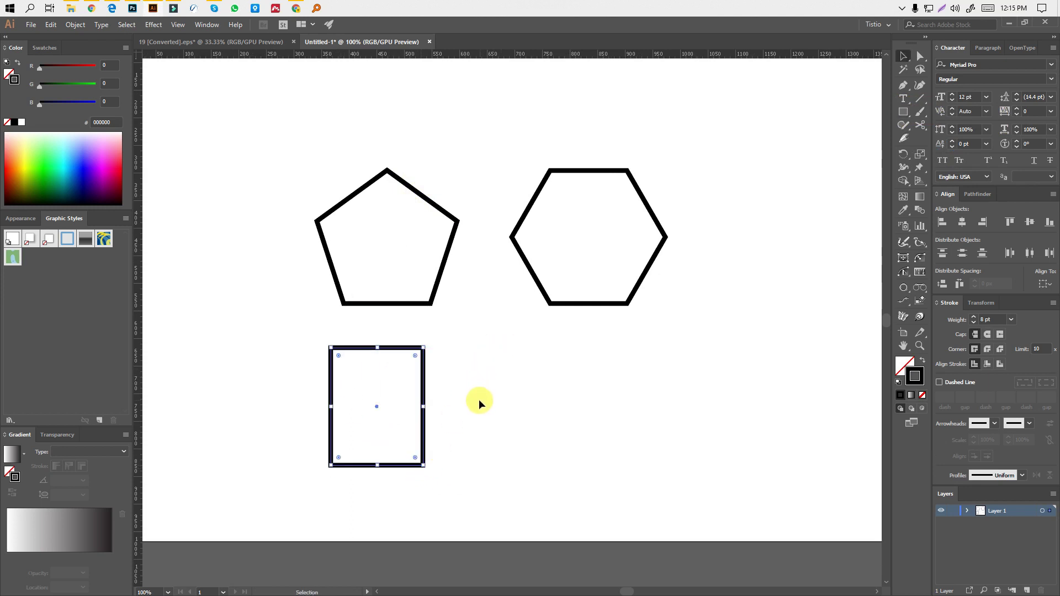
left_click(482, 404)
mouse_move(420, 416)
left_mouse_down()
mouse_move(506, 404)
mouse_move(539, 413)
left_mouse_up()
left_click(582, 397)
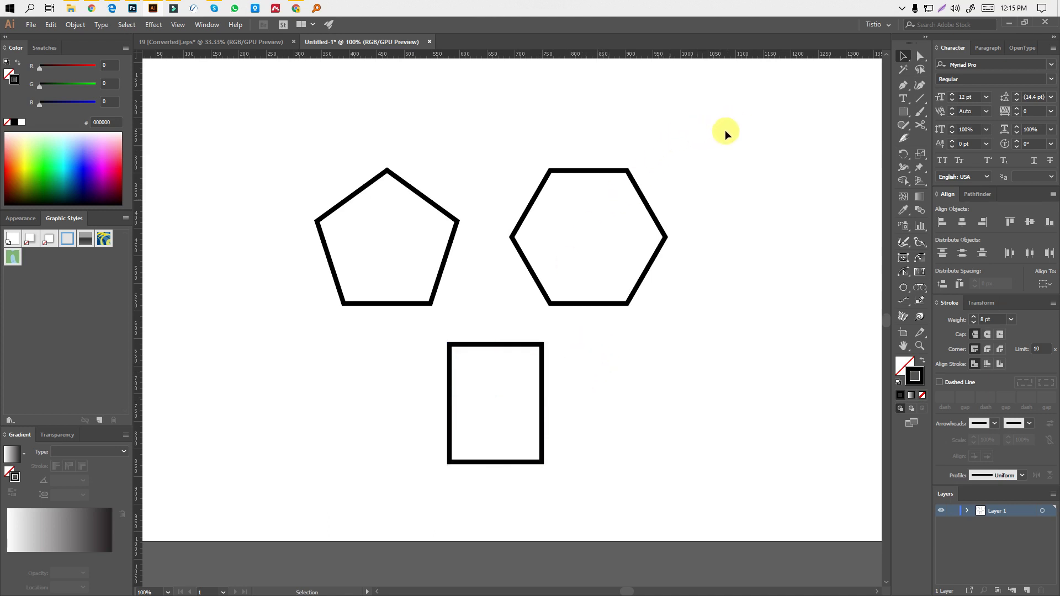
left_click_drag(724, 131, 241, 566)
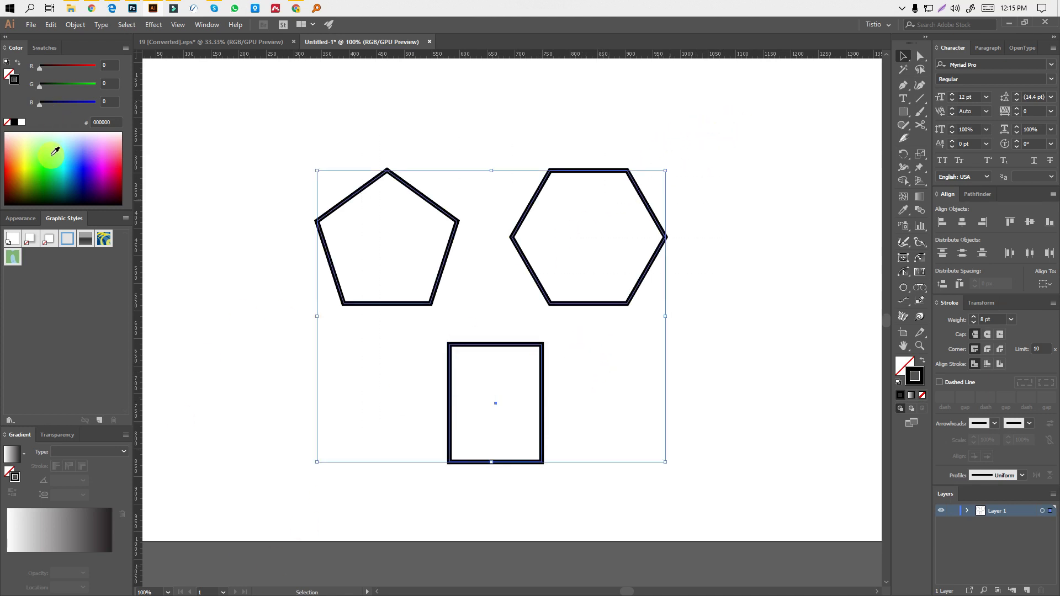
left_click(31, 26)
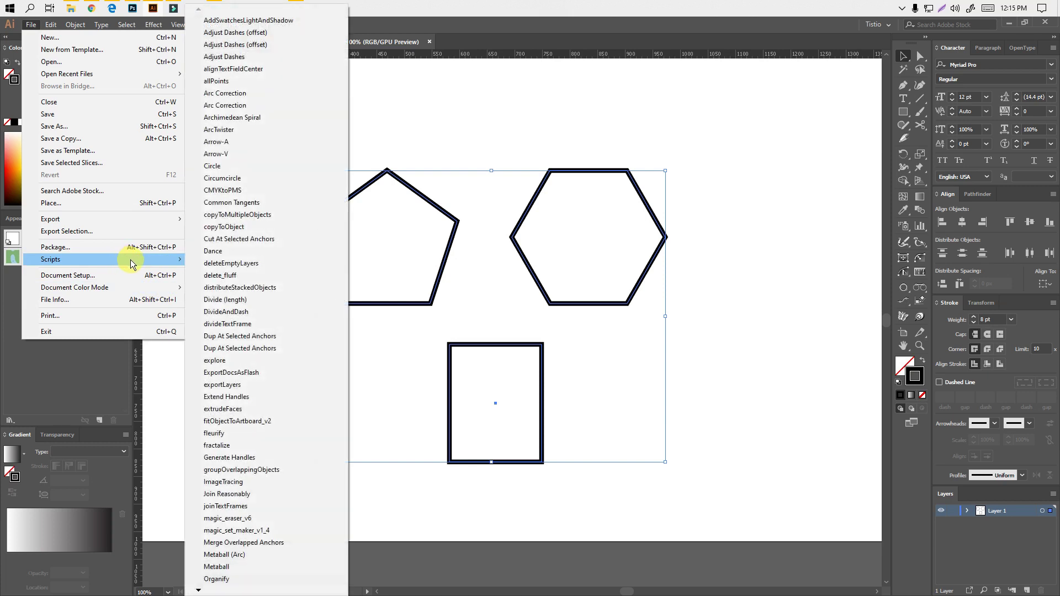
mouse_move(100, 259)
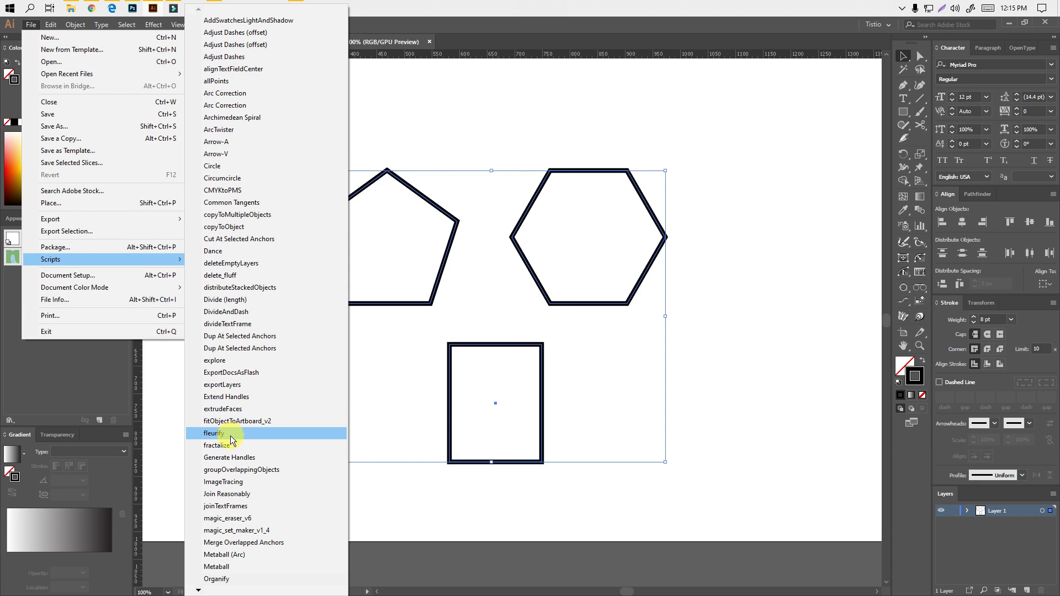
Run the fleurify script on the pentagon, hexagon and rectangle at the default 100 percent
left_click(231, 435)
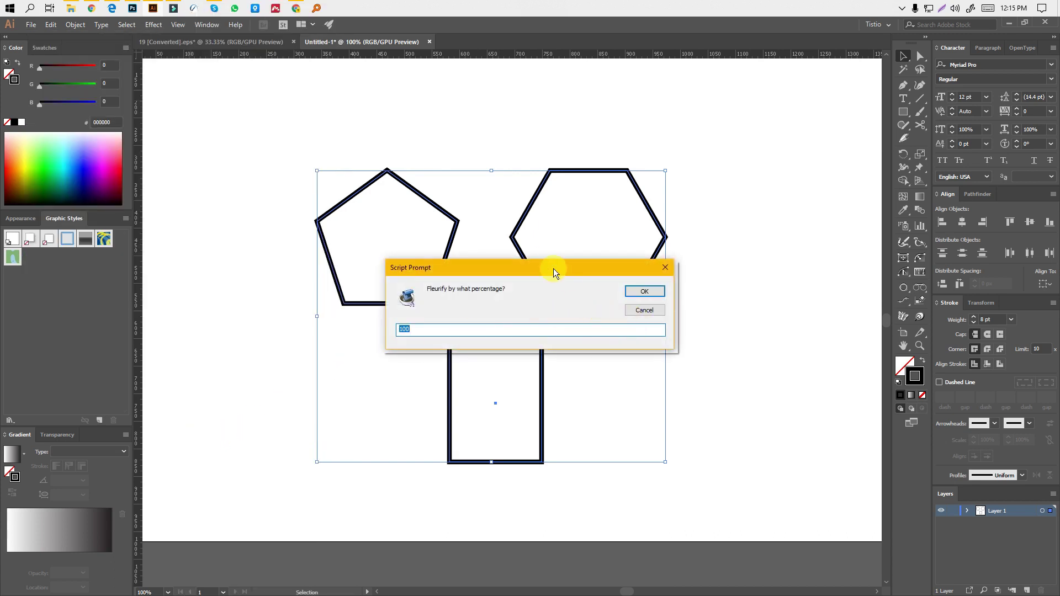
left_click_drag(553, 269, 542, 139)
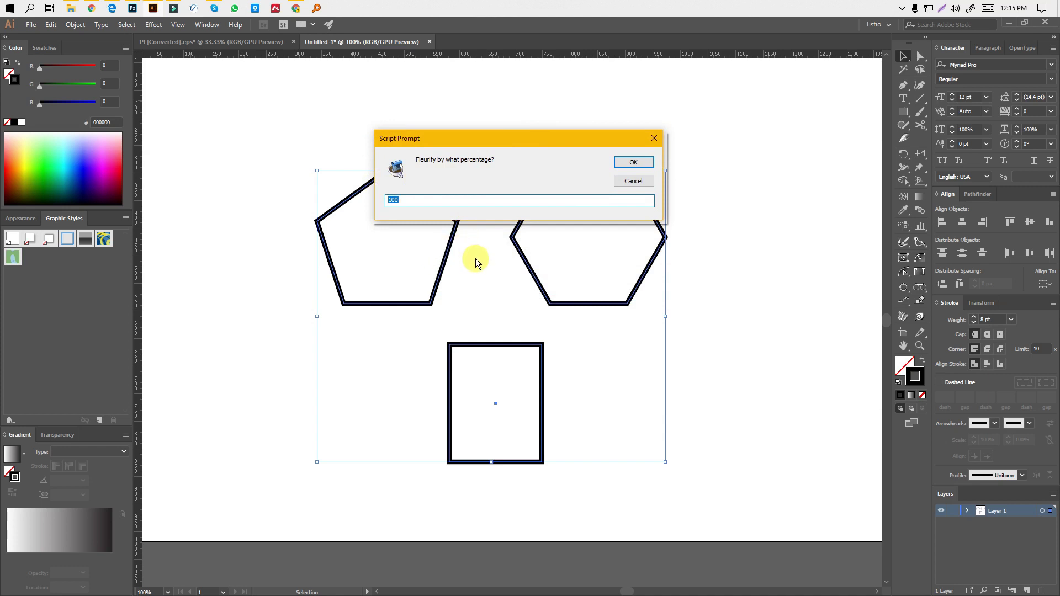
left_click(415, 201)
left_click_drag(527, 137, 561, 136)
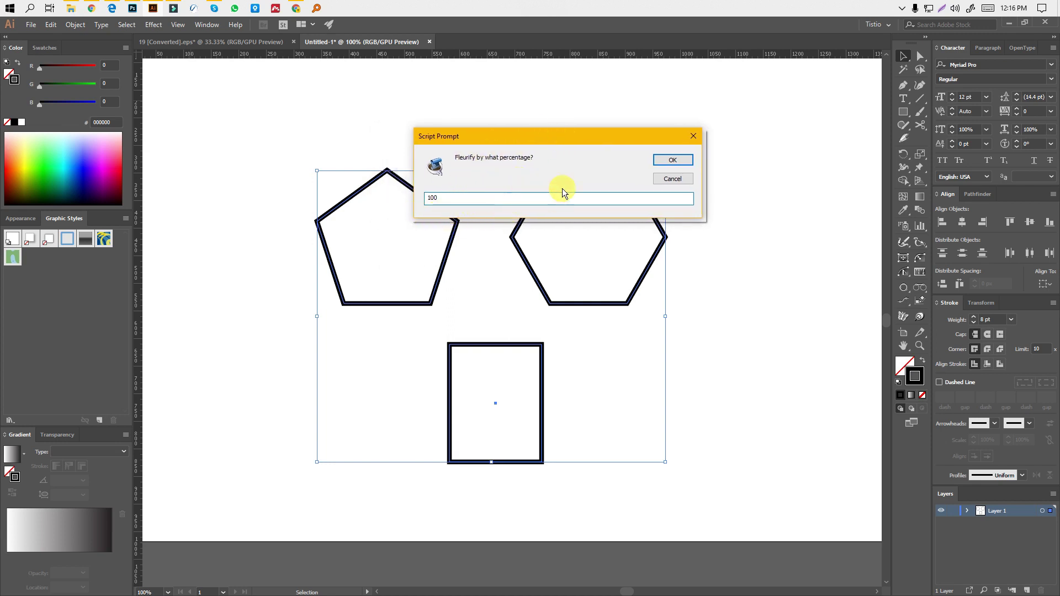
left_click_drag(609, 136, 657, 53)
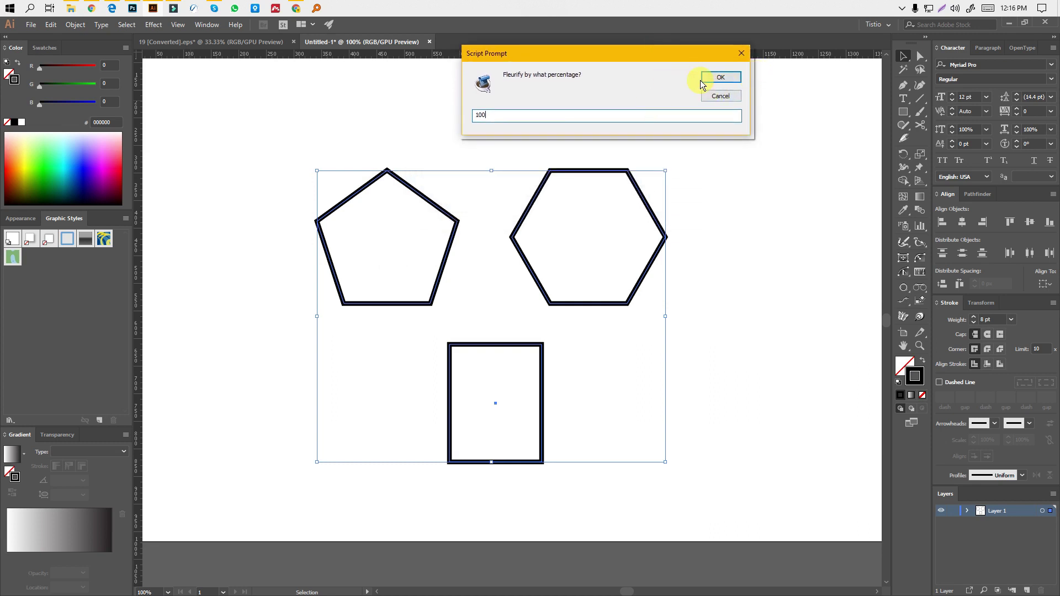
left_click(720, 77)
Widen the rectangle-based bottom flower so it is roughly square, then review all three flowers
left_click(725, 123)
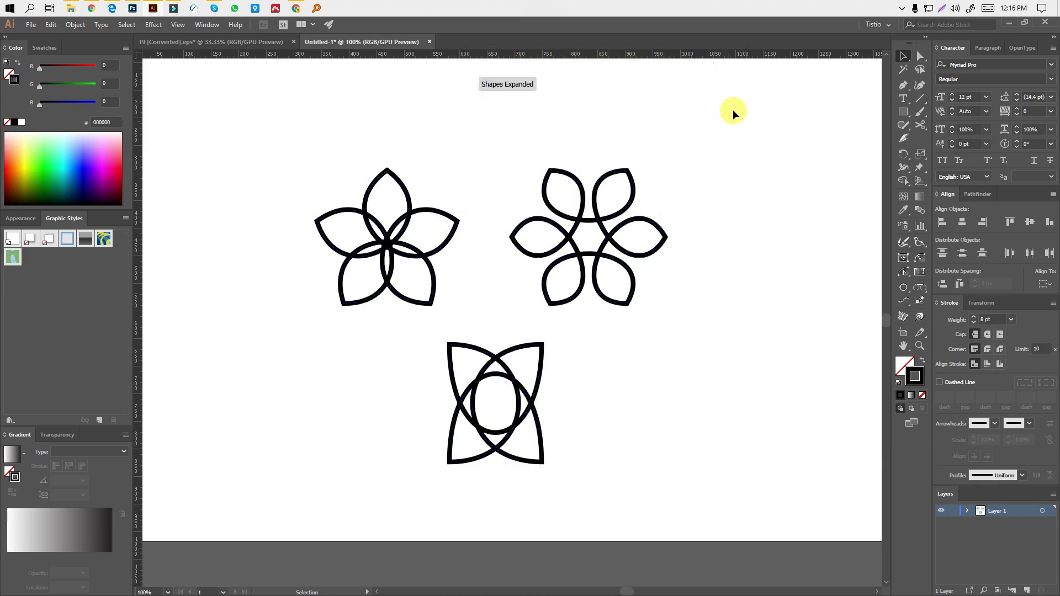
left_click(517, 414)
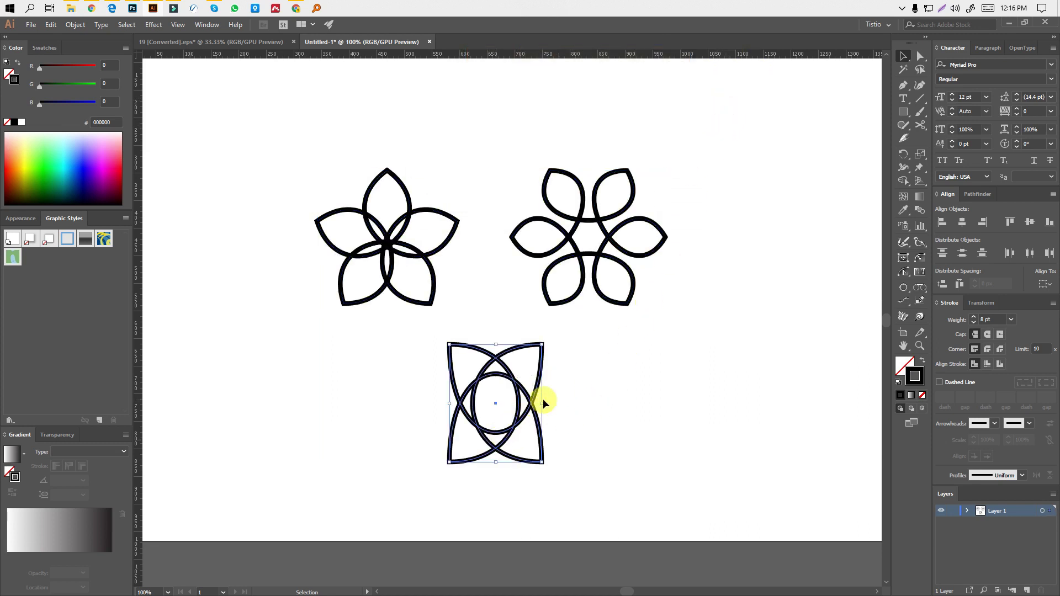
left_click_drag(544, 404, 562, 405)
left_click(582, 386)
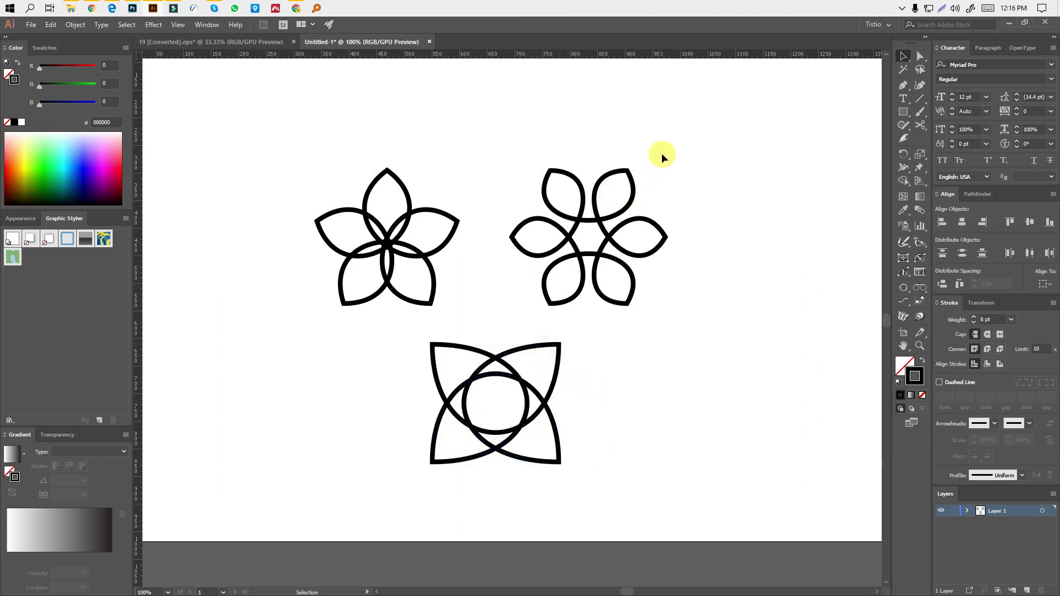
left_click_drag(664, 146, 443, 526)
left_click(692, 121)
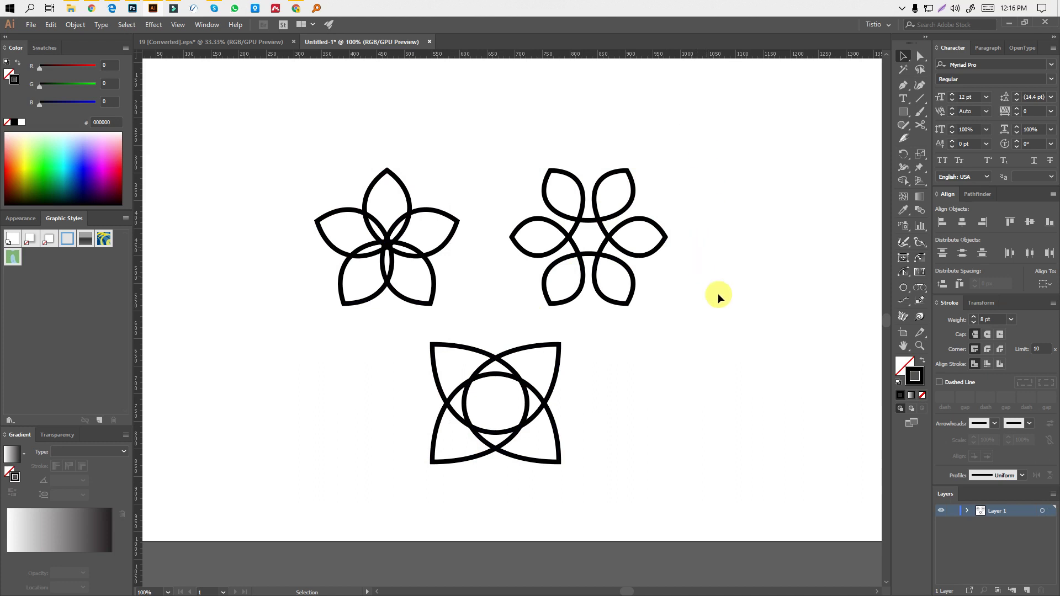